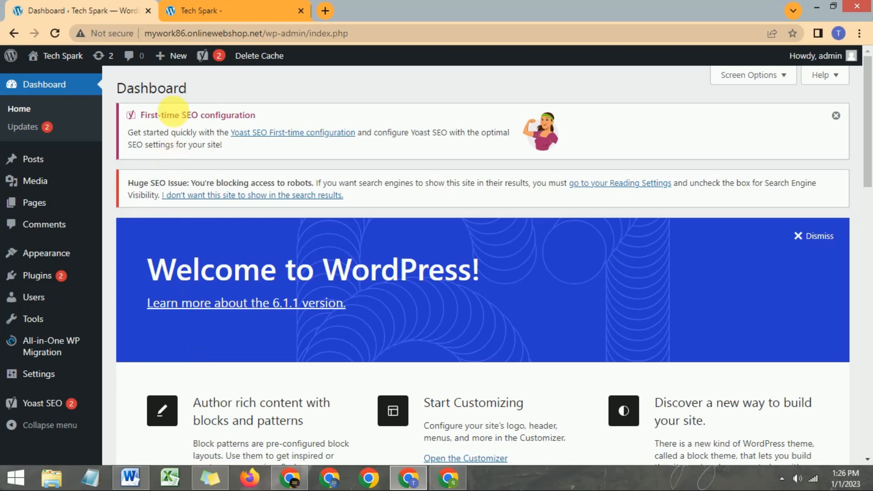
Step: Look over the Tech Spark site's front page and its WordPress dashboard, including the dashboard's wp-admin address
{"action": "left_click", "coordinate": [227, 6]}
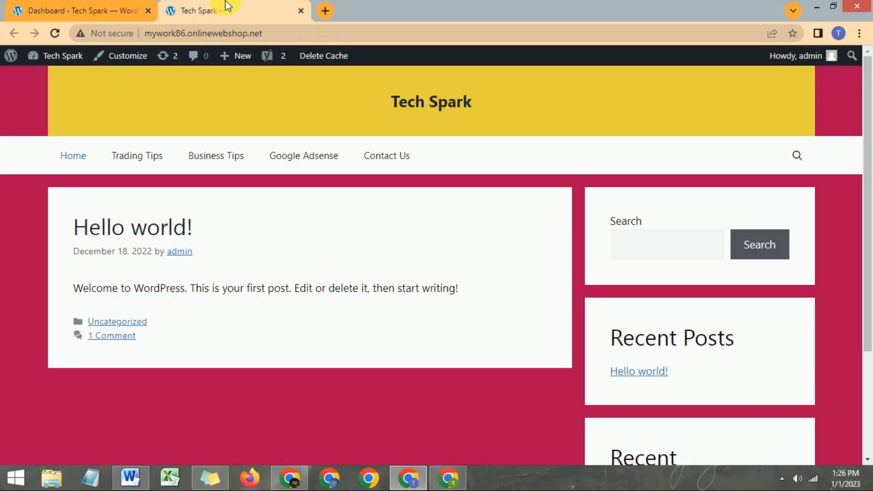
{"action": "left_click", "coordinate": [88, 7]}
{"action": "left_click", "coordinate": [250, 6]}
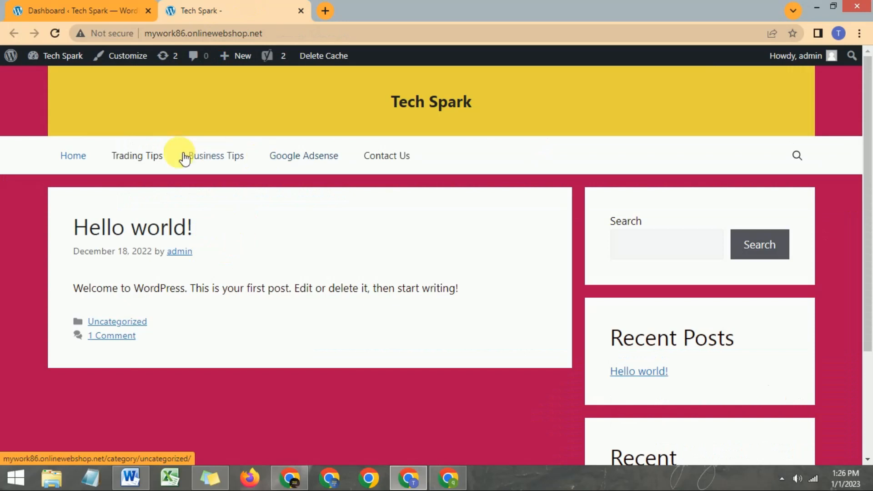
{"action": "left_click", "coordinate": [88, 6]}
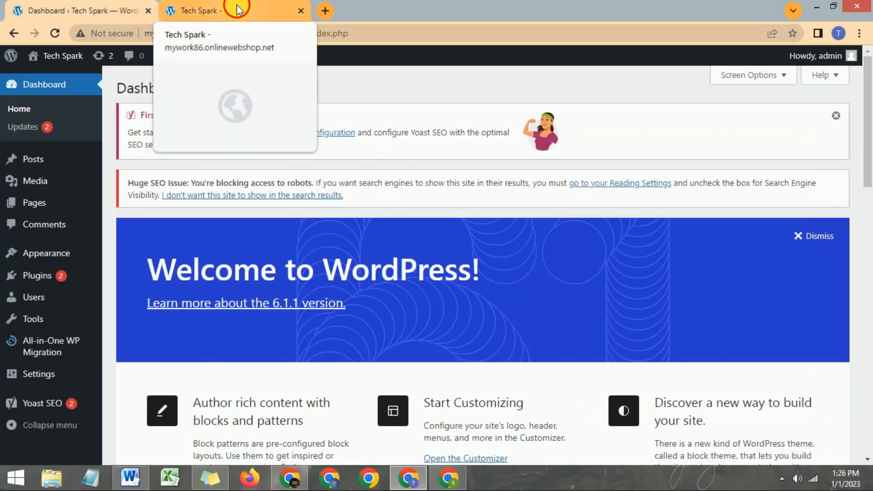
{"action": "left_click", "coordinate": [238, 10]}
{"action": "left_click", "coordinate": [126, 6]}
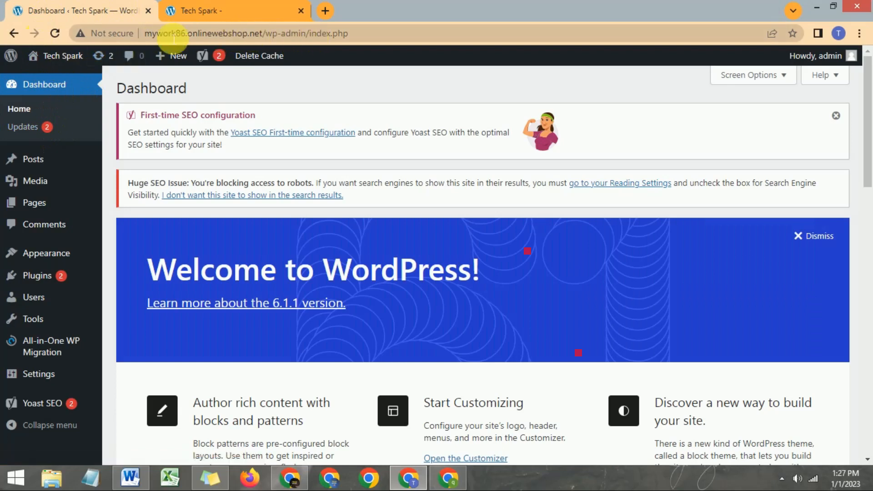
{"action": "left_click", "coordinate": [250, 37]}
{"action": "left_click", "coordinate": [272, 34]}
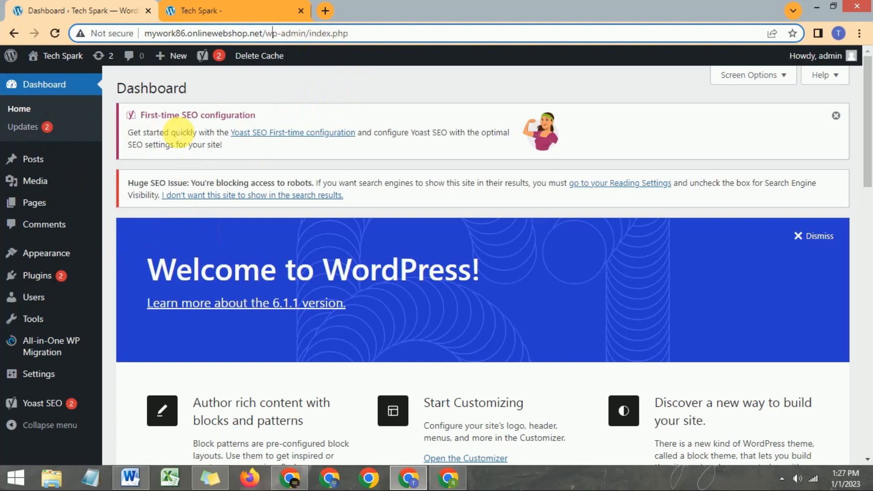
Step: Start a new post and look over its title, content, Yoast SEO and category sections
{"action": "mouse_move", "coordinate": [39, 161]}
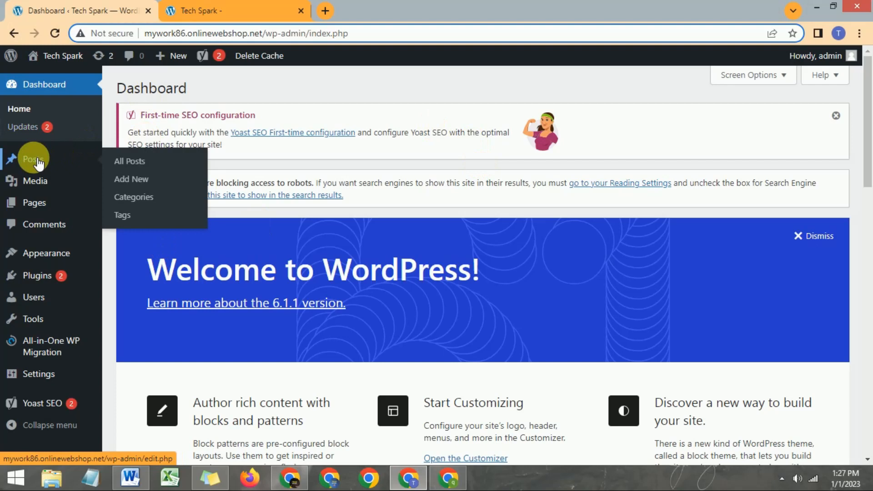
{"action": "left_click", "coordinate": [143, 185]}
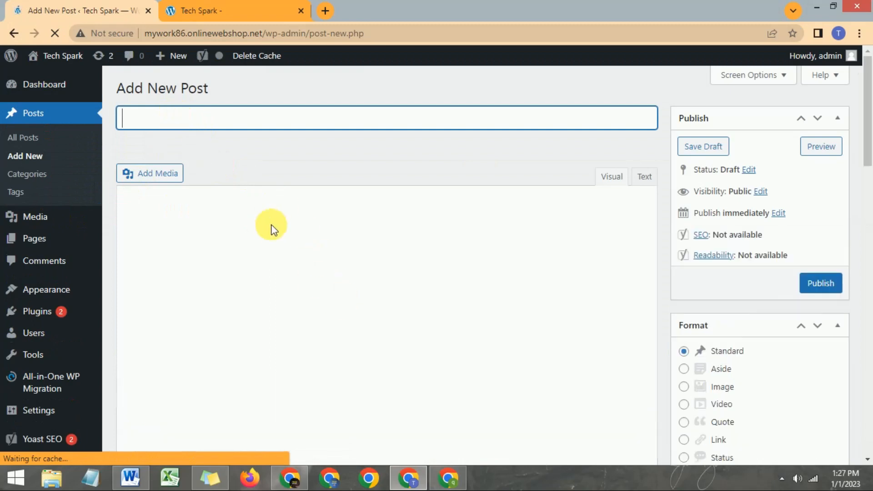
{"action": "scroll", "coordinate": [273, 229], "scroll_direction": "down", "scroll_amount": 2}
{"action": "scroll", "coordinate": [277, 232], "scroll_direction": "up", "scroll_amount": 2}
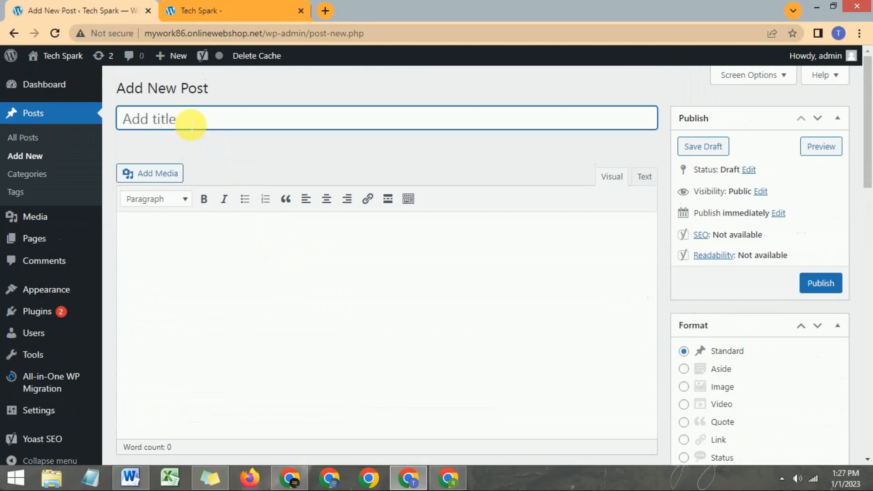
{"action": "left_click", "coordinate": [202, 248]}
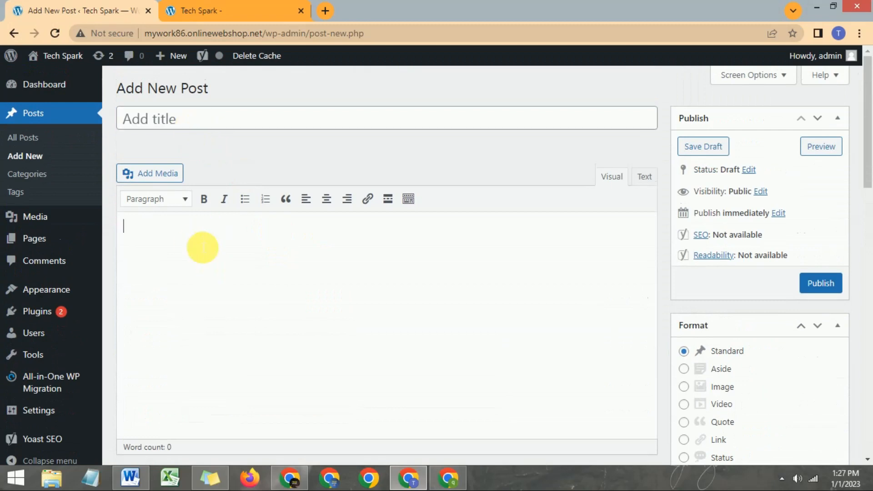
{"action": "scroll", "coordinate": [178, 227], "scroll_direction": "down", "scroll_amount": 2}
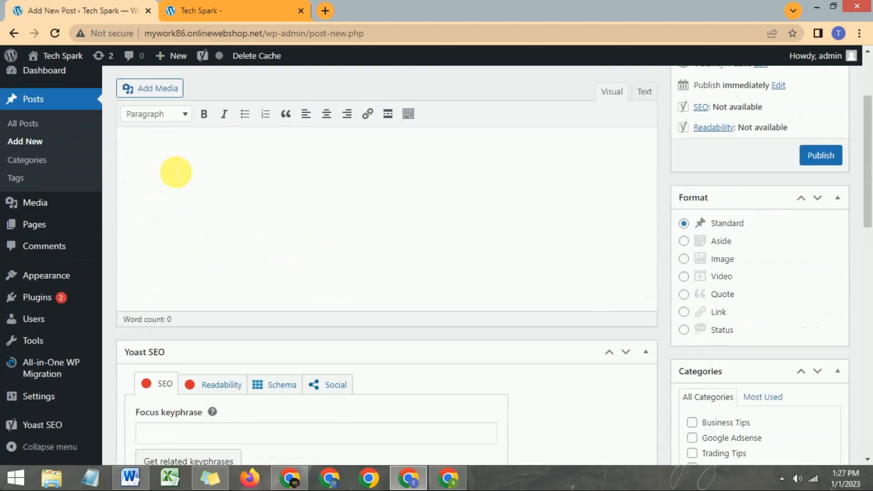
{"action": "scroll", "coordinate": [174, 191], "scroll_direction": "up", "scroll_amount": 2}
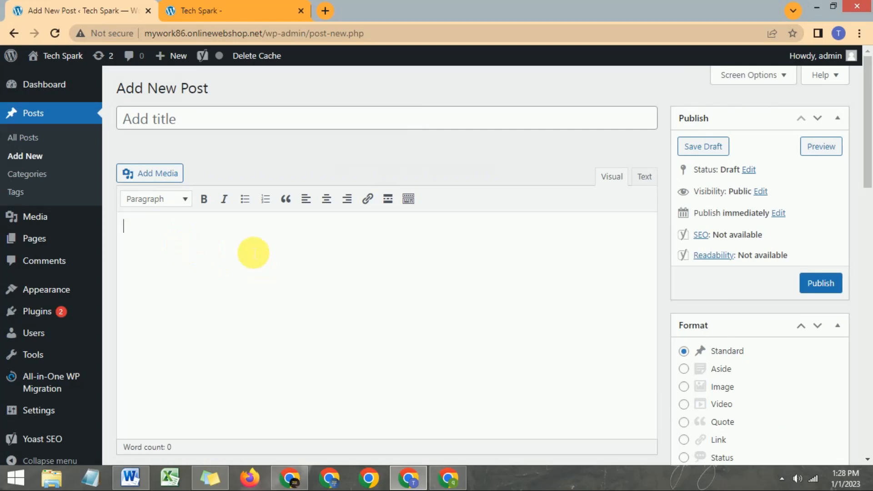
{"action": "scroll", "coordinate": [257, 258], "scroll_direction": "down", "scroll_amount": 5}
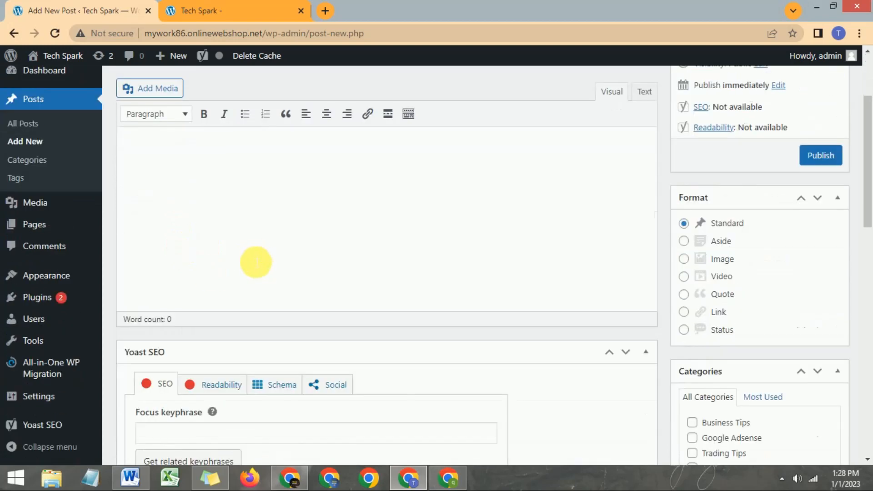
{"action": "scroll", "coordinate": [253, 259], "scroll_direction": "up", "scroll_amount": 4}
{"action": "scroll", "coordinate": [255, 262], "scroll_direction": "up", "scroll_amount": 2}
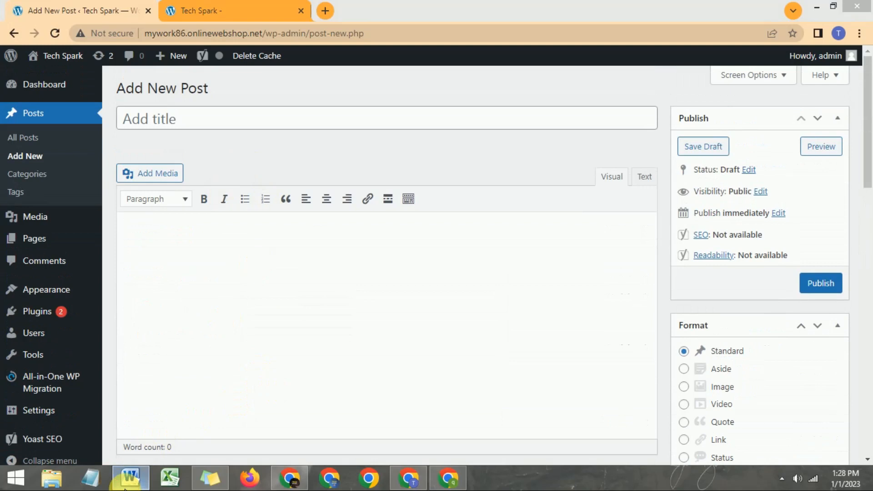
Step: Switch to the Trading document in Word and copy the centred title line "Trading Like a Pro Follow Simple Rules"
{"action": "left_click", "coordinate": [129, 477]}
{"action": "scroll", "coordinate": [562, 263], "scroll_direction": "up", "scroll_amount": 12}
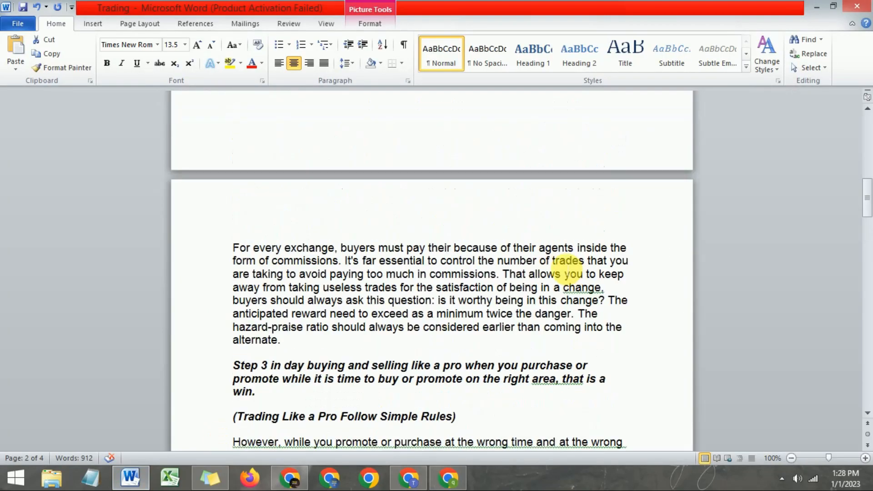
{"action": "scroll", "coordinate": [598, 207], "scroll_direction": "up", "scroll_amount": 10}
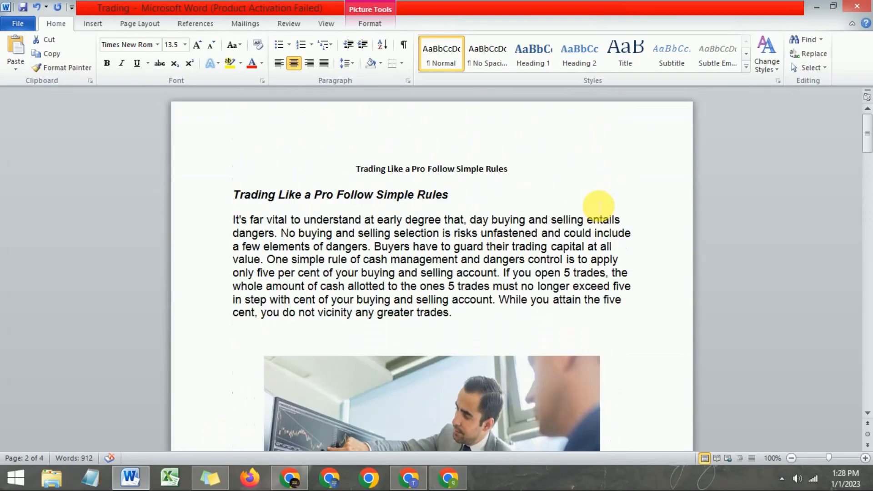
{"action": "triple_click", "coordinate": [433, 170]}
{"action": "right_click", "coordinate": [431, 169]}
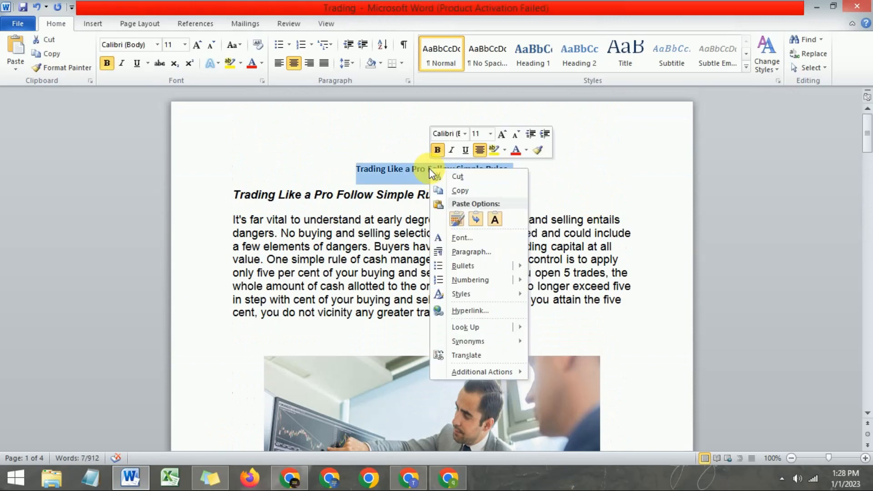
{"action": "left_click", "coordinate": [460, 191]}
Step: Return to the new post in the browser and paste the copied line as its title
{"action": "key", "text": "alt+Tab"}
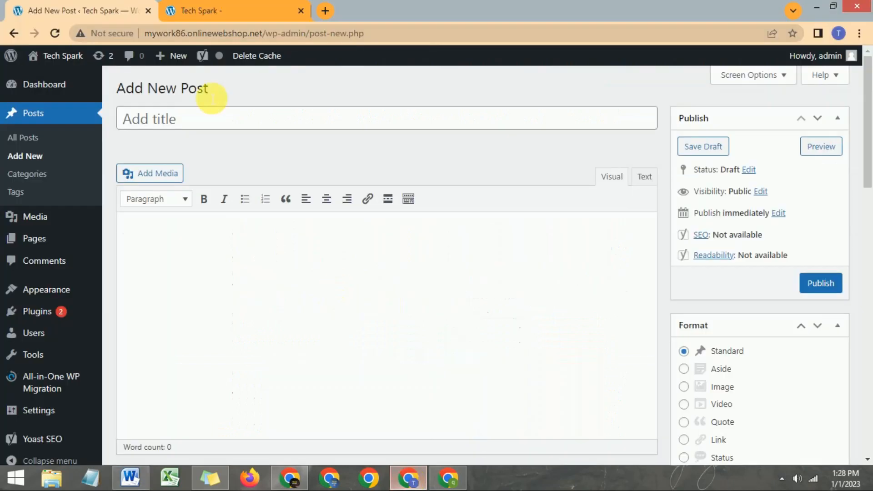
{"action": "left_click", "coordinate": [200, 120]}
{"action": "right_click", "coordinate": [198, 121]}
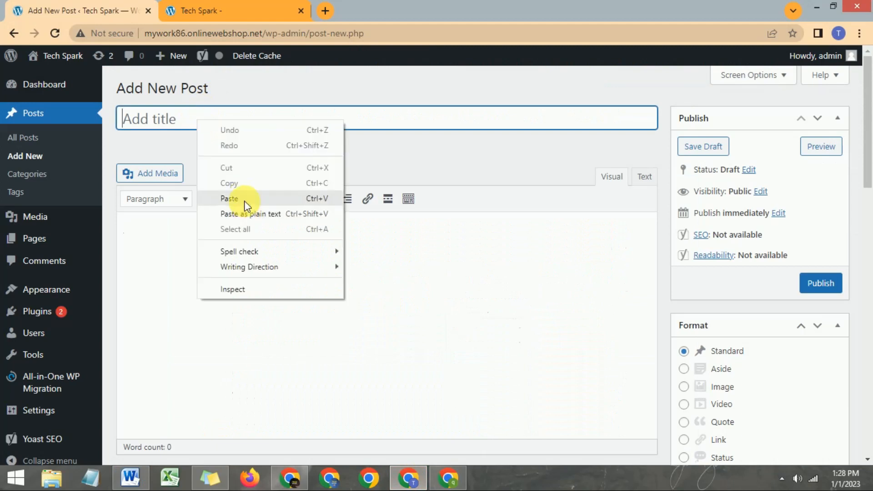
{"action": "left_click", "coordinate": [244, 200]}
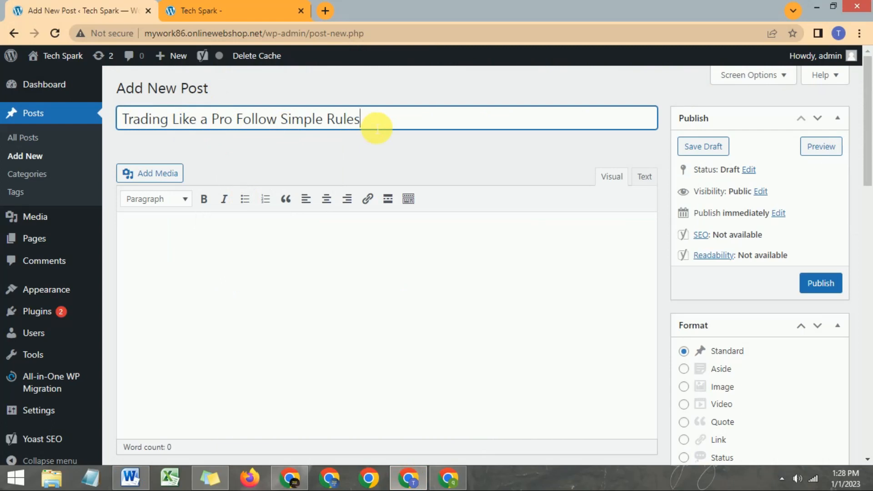
{"action": "left_click", "coordinate": [140, 119]}
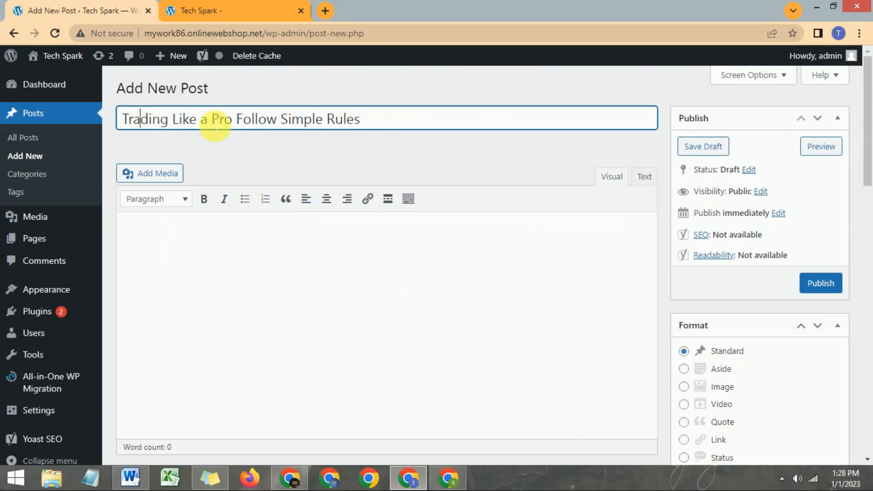
Step: Try the Heading 1 format on the empty post body, and switch it to Heading 2
{"action": "left_click", "coordinate": [243, 240]}
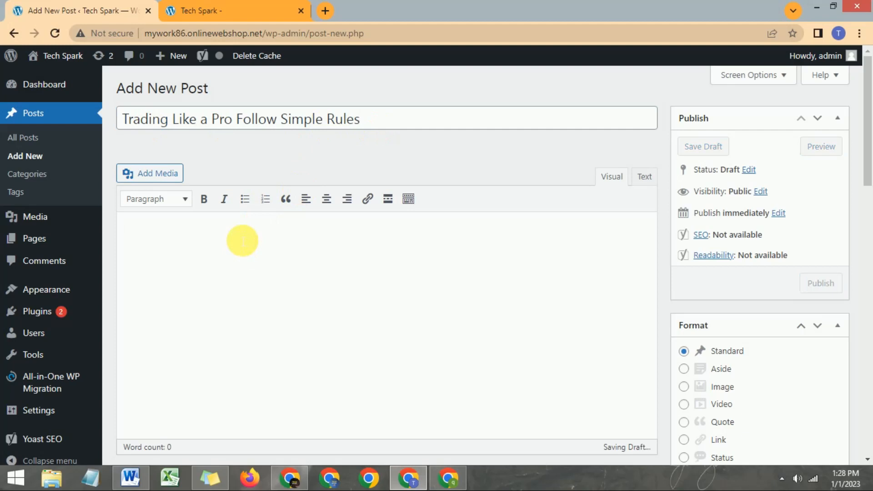
{"action": "left_click", "coordinate": [185, 201]}
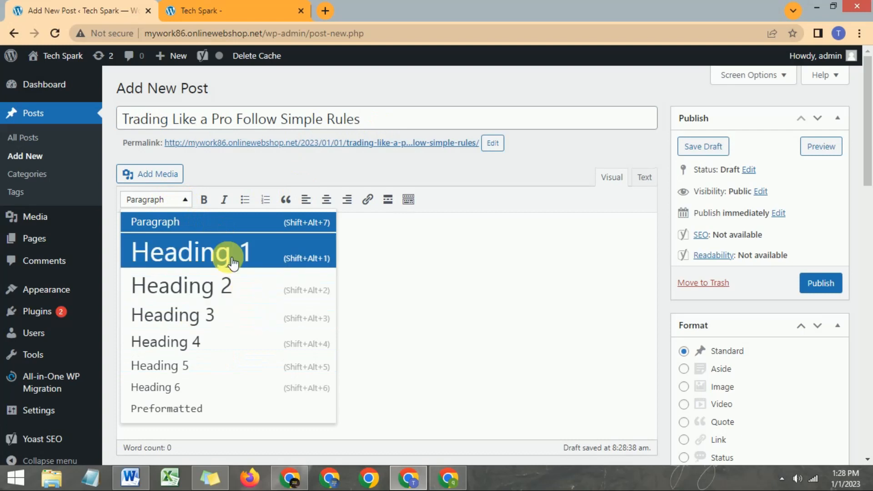
{"action": "left_click", "coordinate": [383, 259]}
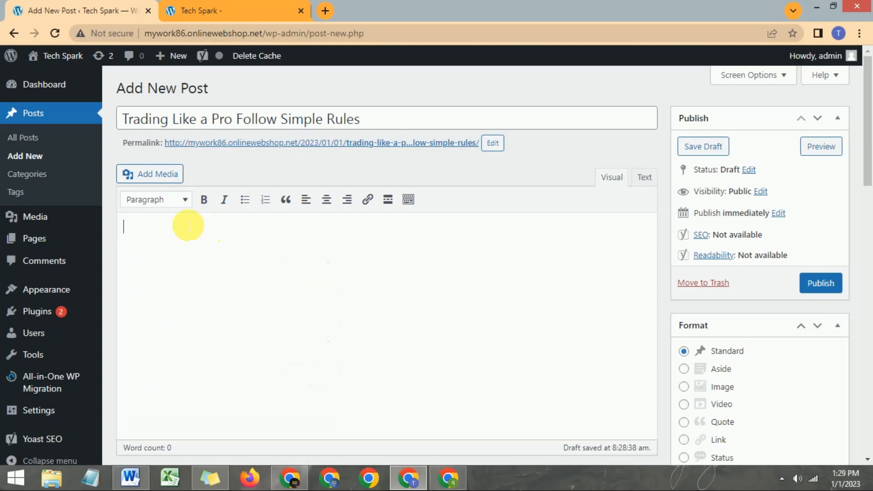
{"action": "left_click", "coordinate": [171, 200]}
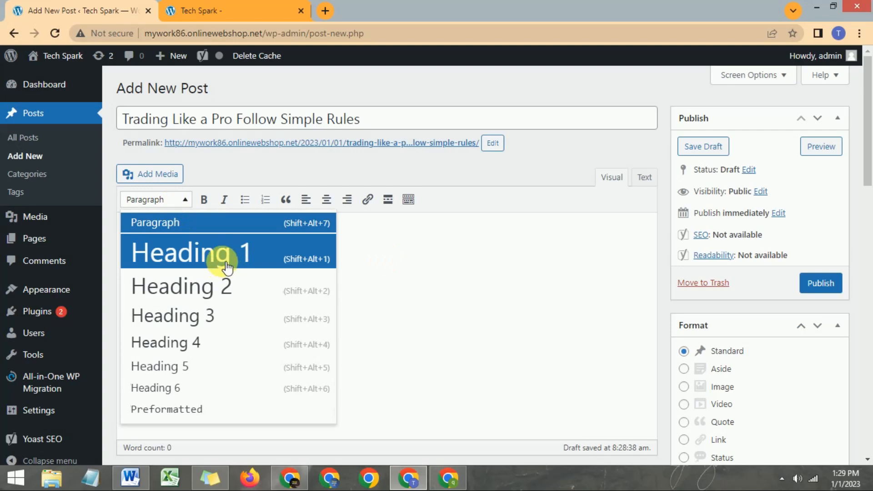
{"action": "left_click", "coordinate": [221, 266]}
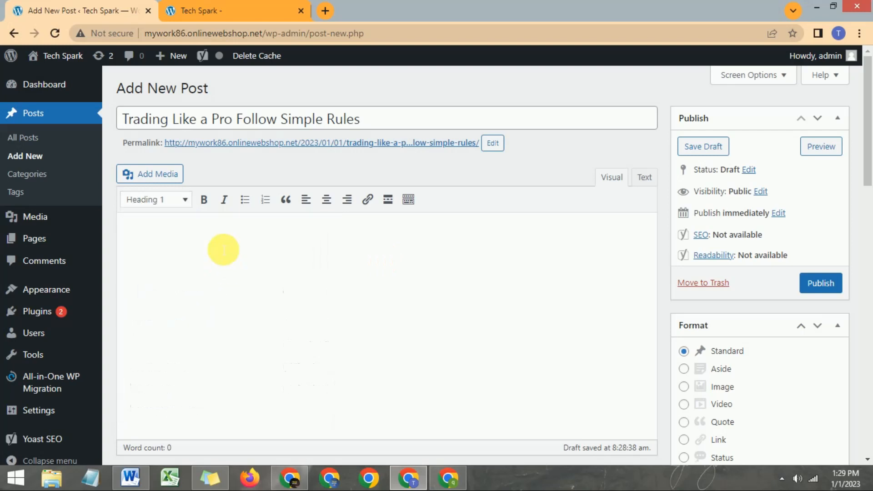
{"action": "left_click", "coordinate": [171, 200]}
{"action": "left_click", "coordinate": [209, 286]}
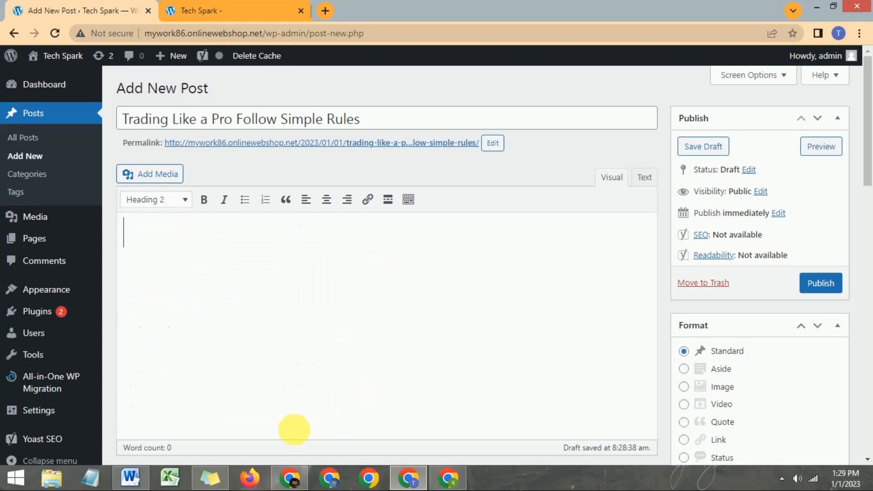
Step: Copy the bold italic heading "Trading Like a Pro Follow Simple Rules" from the Word document into the post body
{"action": "left_click", "coordinate": [130, 477]}
{"action": "left_click", "coordinate": [419, 245]}
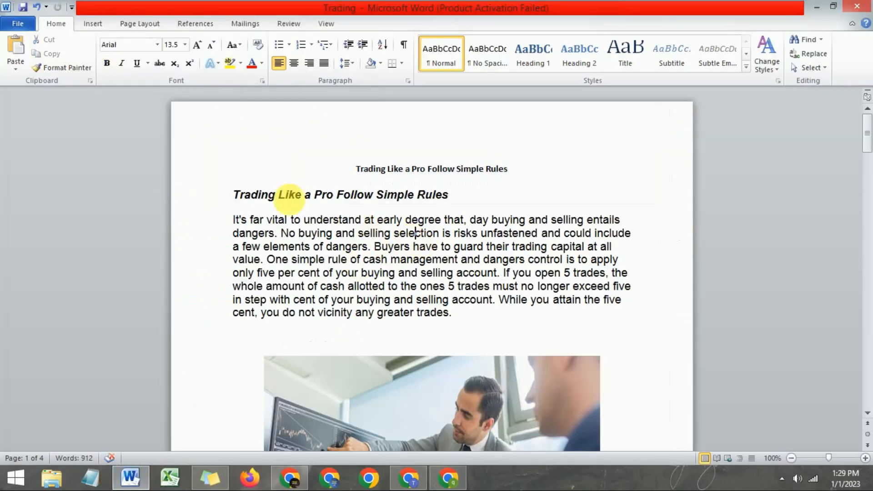
{"action": "left_click_drag", "start_coordinate": [233, 195], "coordinate": [450, 198]}
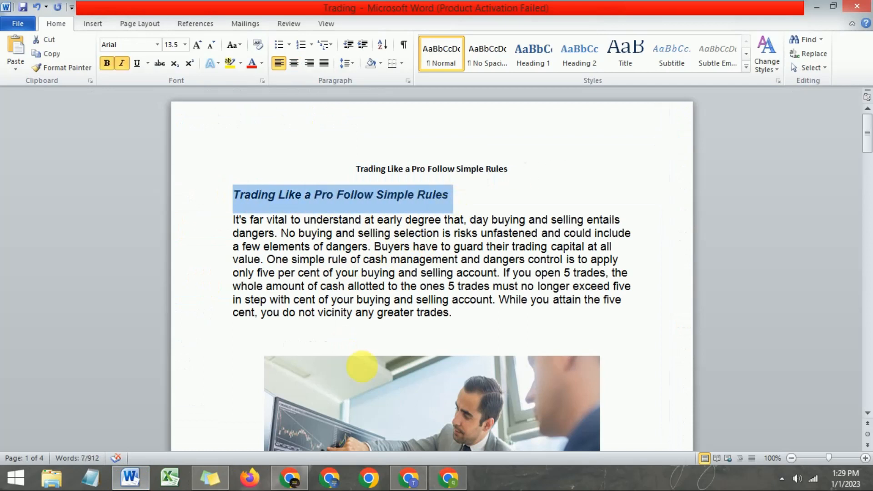
{"action": "left_click", "coordinate": [289, 478]}
{"action": "left_click", "coordinate": [405, 484]}
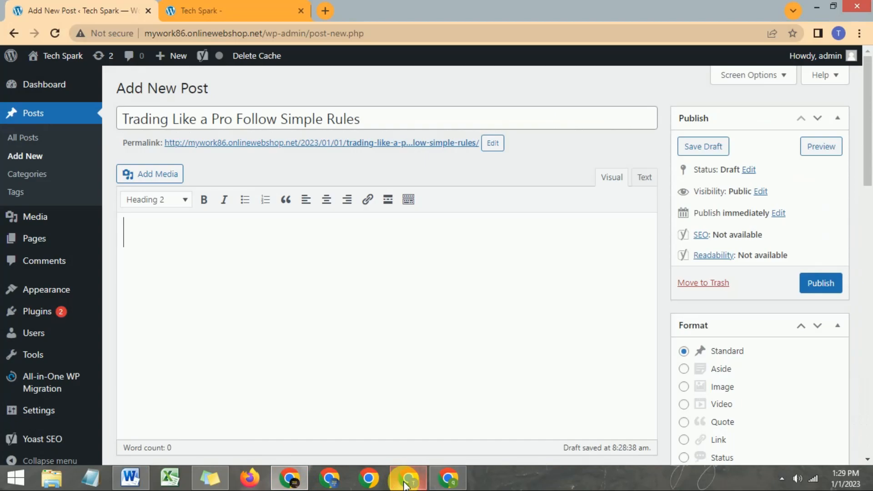
{"action": "key", "text": "ctrl+v"}
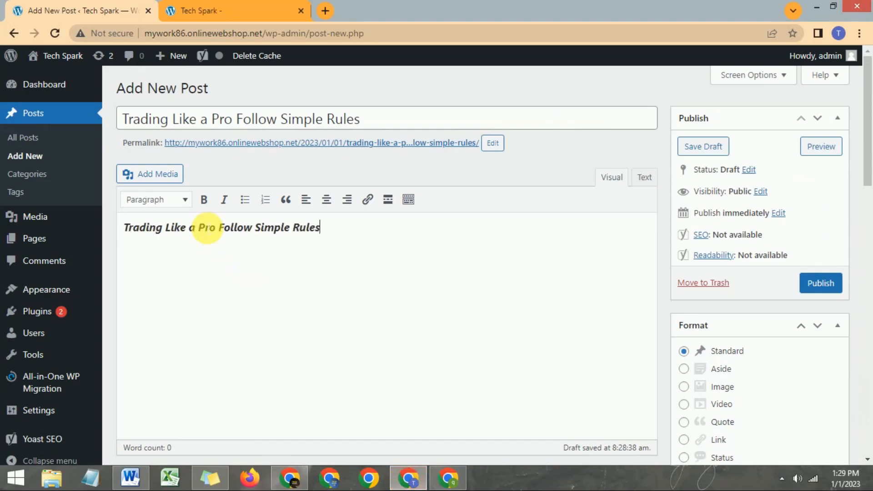
Step: Format the pasted heading line in the post body as Heading 2
{"action": "left_click_drag", "start_coordinate": [332, 231], "coordinate": [125, 234]}
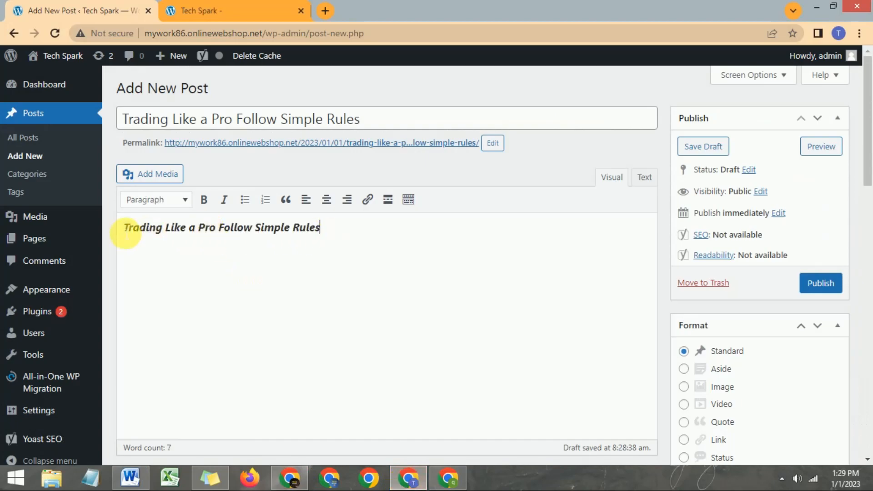
{"action": "left_click", "coordinate": [181, 202]}
{"action": "left_click", "coordinate": [199, 291]}
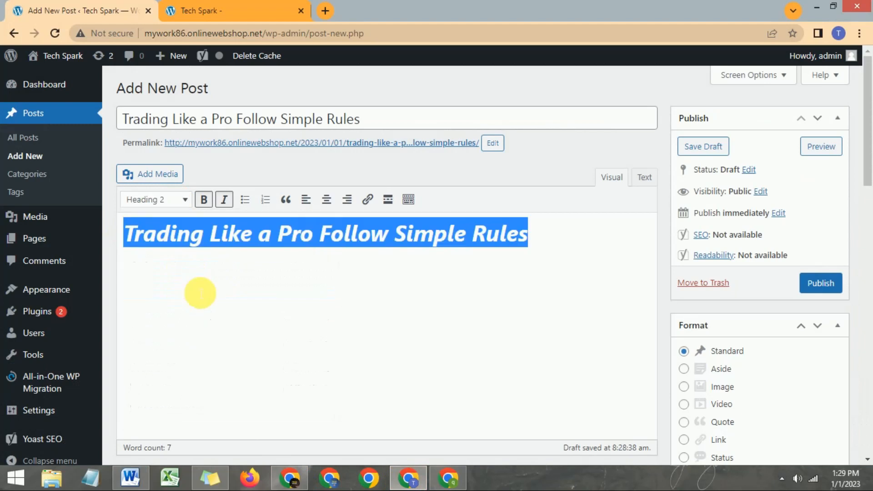
{"action": "left_click", "coordinate": [278, 286]}
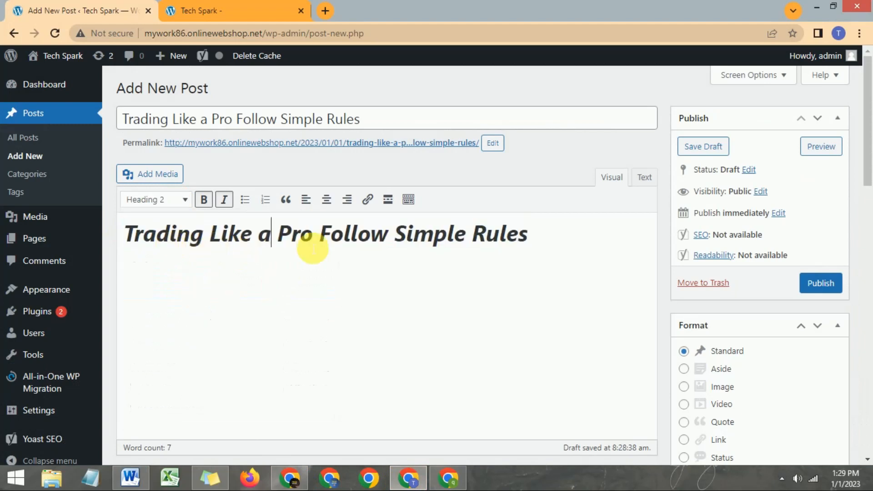
Step: Insert the number 10 in front of the body heading so it reads "10 Trading Like a Pro Follow Simple Rules"
{"action": "left_click", "coordinate": [540, 238]}
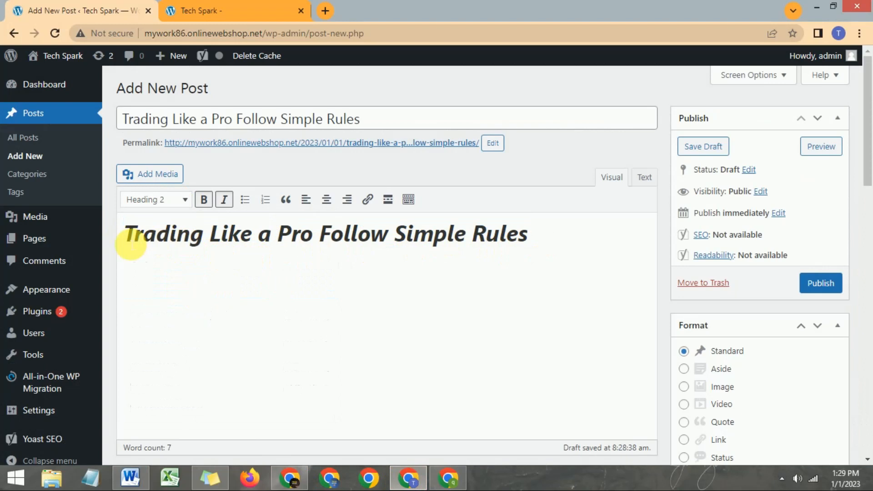
{"action": "left_click", "coordinate": [131, 240]}
{"action": "type", "text": "10"}
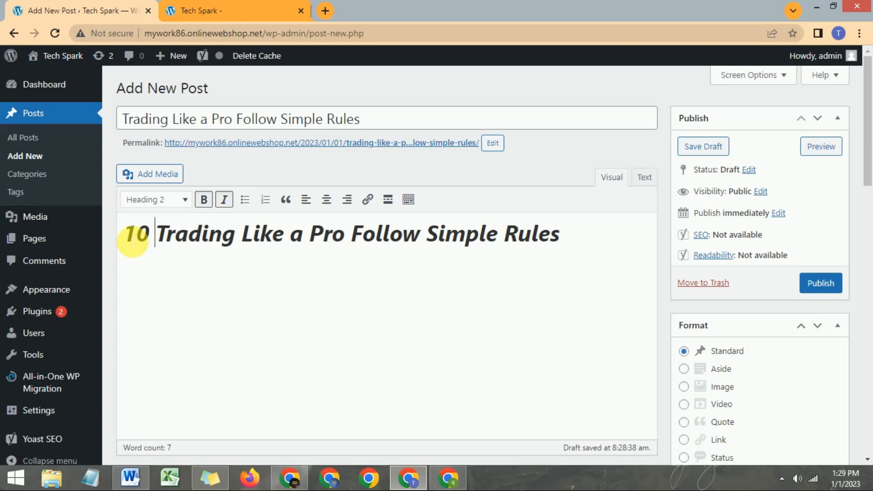
Step: Reword the body heading to "10 Tips Of Trading Like a Pro" and start a new line below it
{"action": "type", "text": " Tips "}
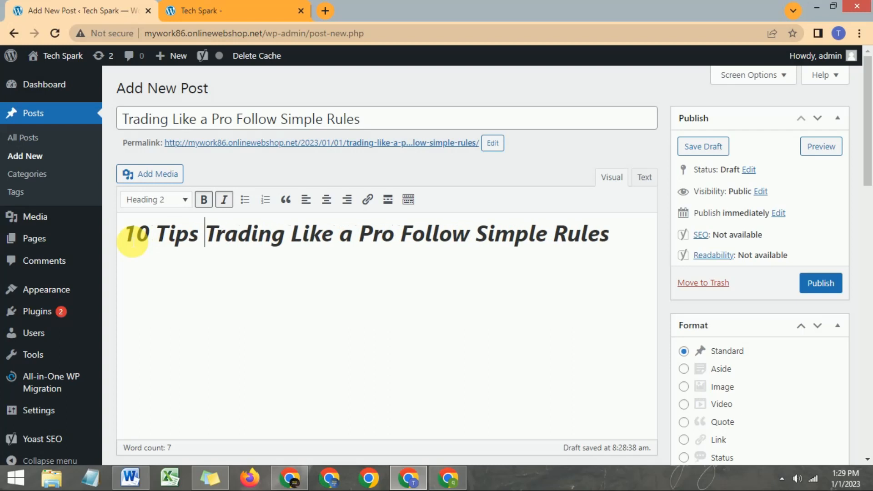
{"action": "type", "text": "Of"}
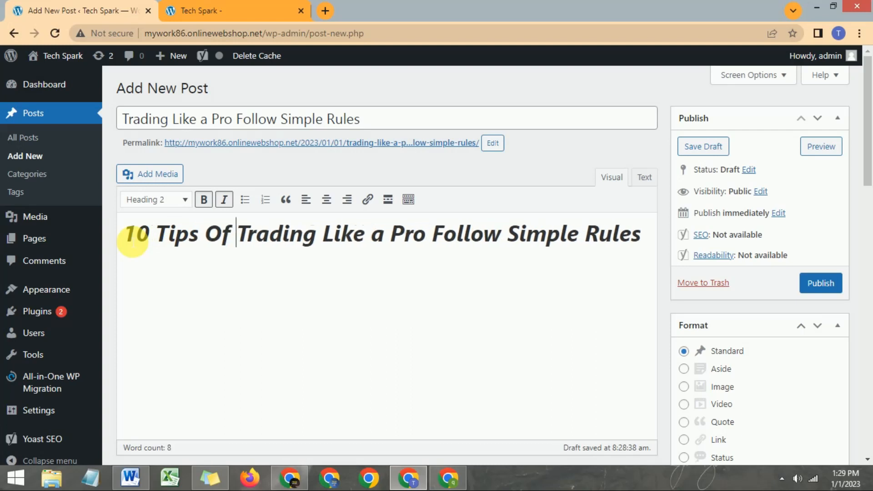
{"action": "left_click", "coordinate": [437, 242]}
{"action": "left_click_drag", "start_coordinate": [436, 242], "coordinate": [649, 236]}
{"action": "key", "text": "BackSpace"}
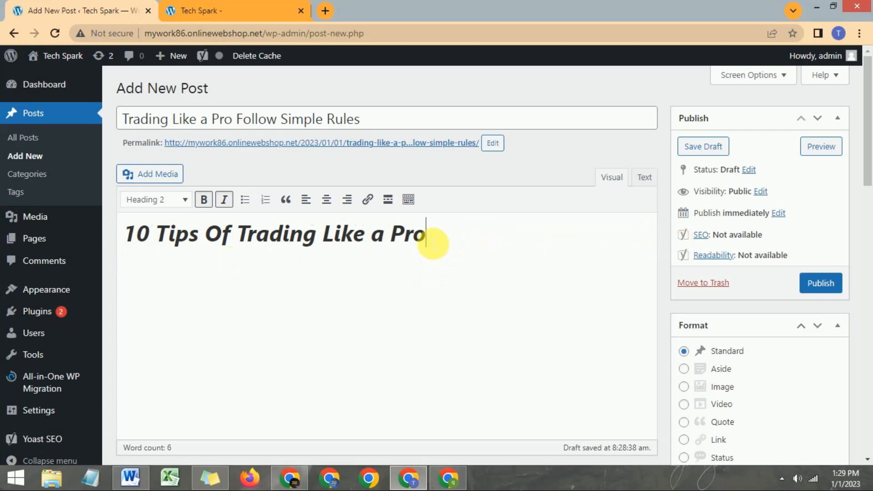
{"action": "key", "text": "Return"}
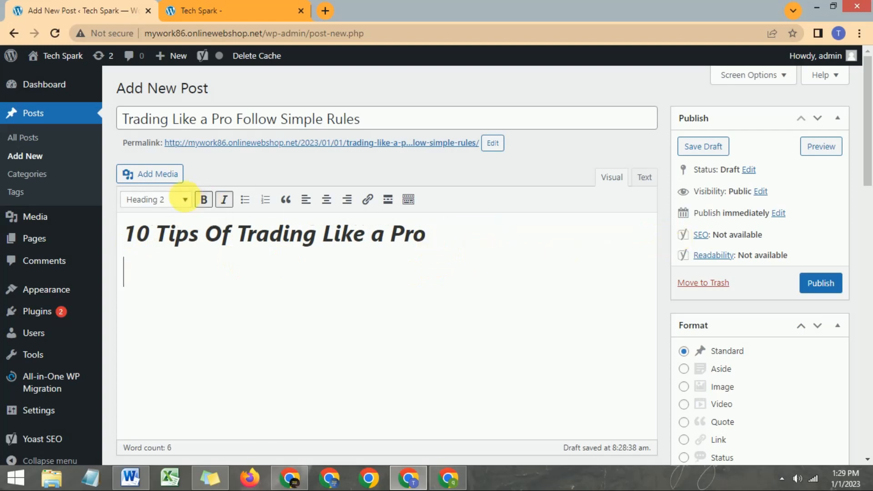
{"action": "left_click", "coordinate": [186, 200]}
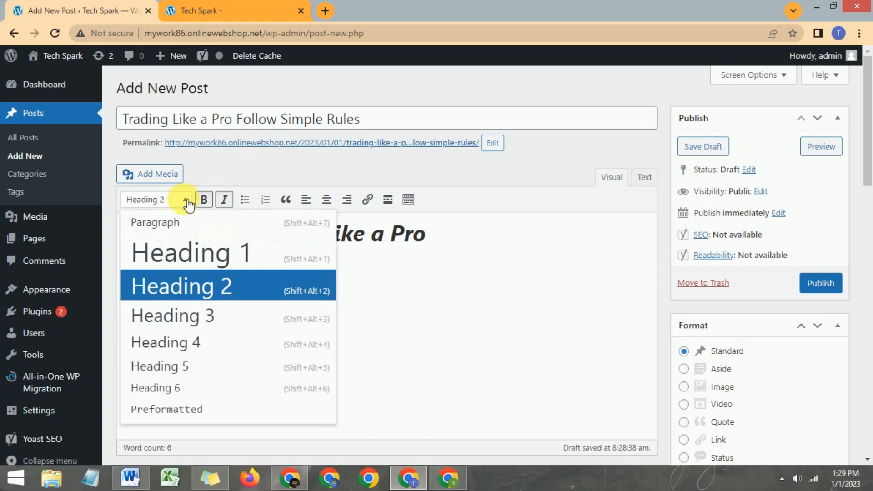
{"action": "left_click", "coordinate": [370, 308]}
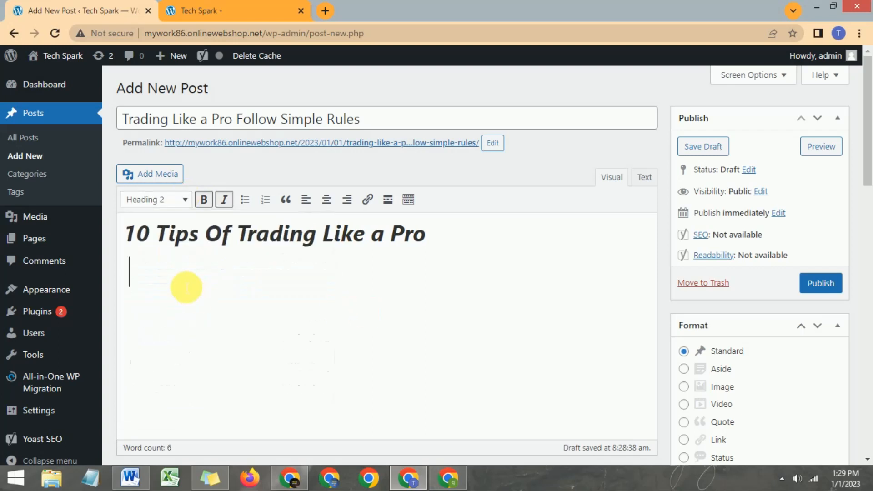
{"action": "left_click", "coordinate": [182, 200]}
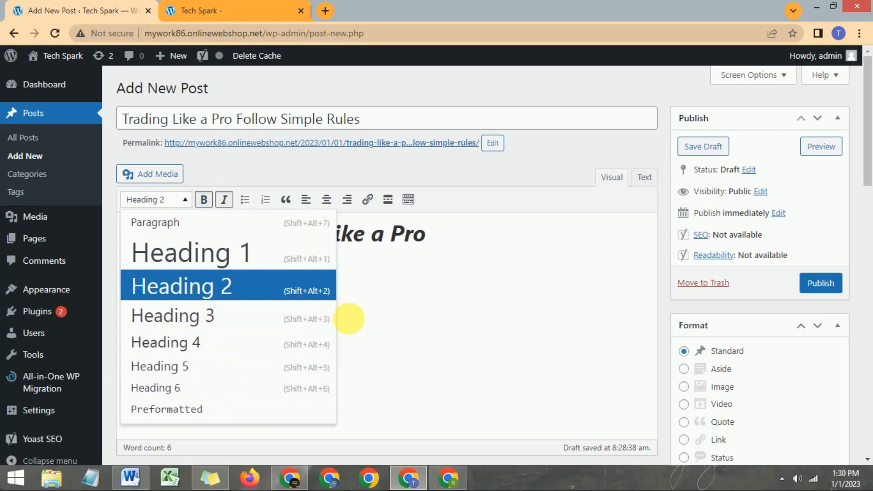
{"action": "left_click", "coordinate": [368, 320]}
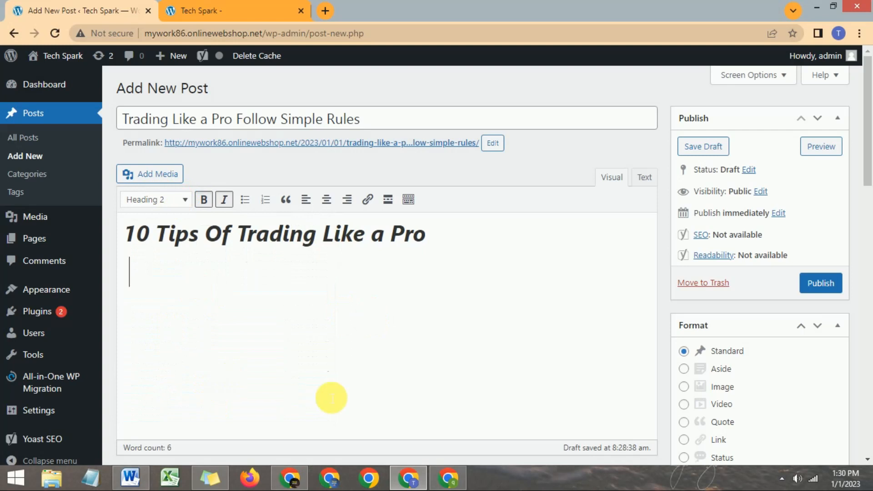
Step: Switch to the Trading document in Word and copy the opening paragraph beginning "It's far vital to understand"
{"action": "scroll", "coordinate": [370, 400], "scroll_direction": "down", "scroll_amount": 1}
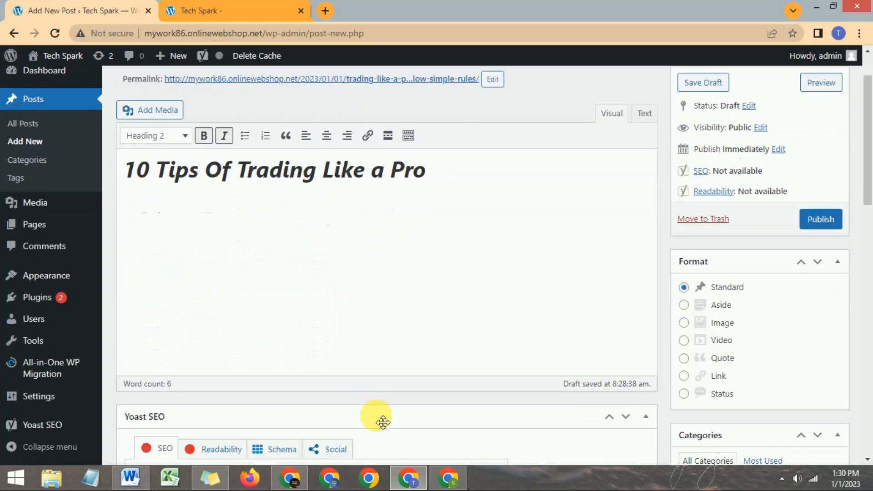
{"action": "left_click", "coordinate": [291, 477]}
{"action": "left_click", "coordinate": [134, 477]}
{"action": "left_click_drag", "start_coordinate": [233, 219], "coordinate": [462, 318]}
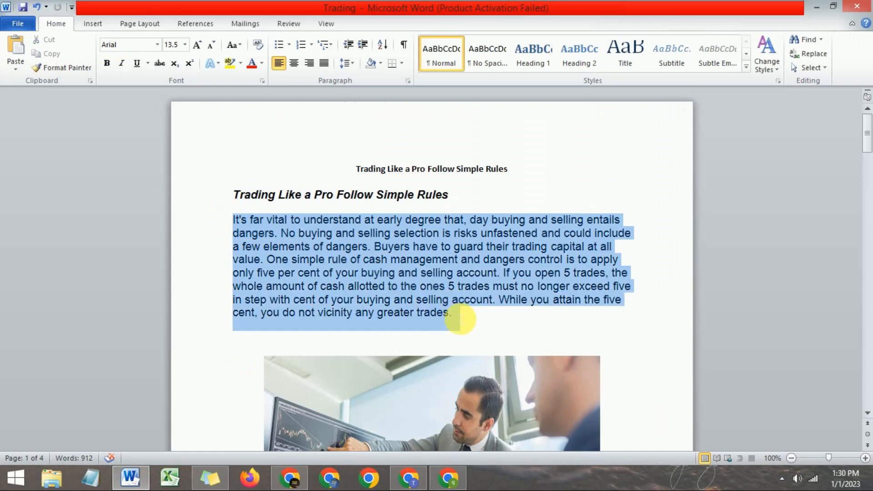
{"action": "right_click", "coordinate": [412, 255]}
{"action": "left_click", "coordinate": [440, 66]}
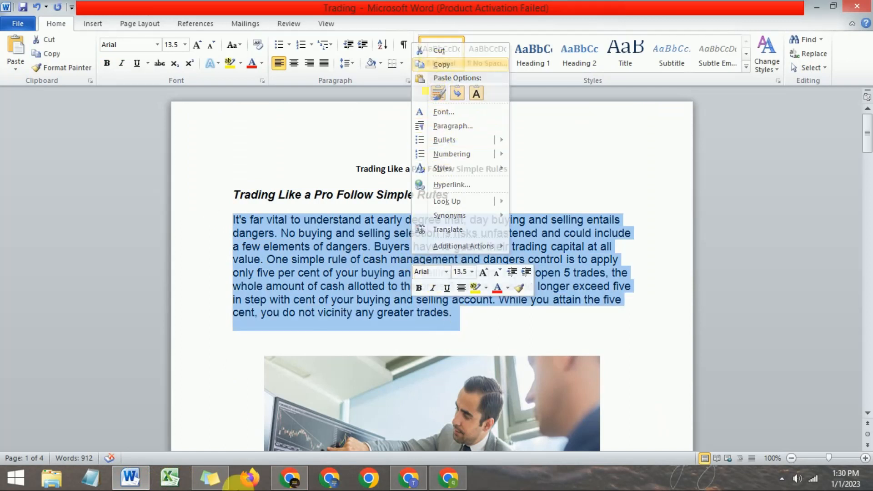
Step: Paste the copied paragraph under the heading in the WordPress post body and add an empty line after it
{"action": "left_click", "coordinate": [290, 480]}
{"action": "left_click", "coordinate": [409, 476]}
{"action": "right_click", "coordinate": [164, 205]}
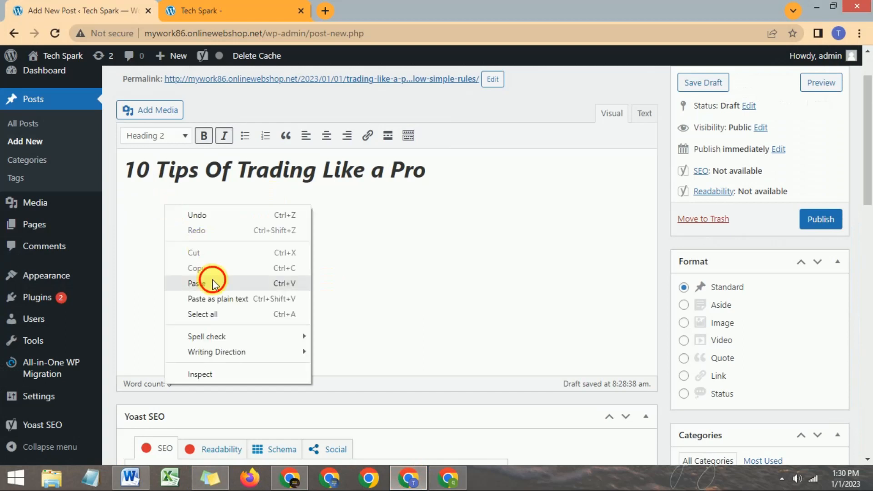
{"action": "left_click", "coordinate": [211, 281]}
{"action": "left_click_drag", "start_coordinate": [342, 292], "coordinate": [121, 203]}
{"action": "left_click", "coordinate": [283, 268]}
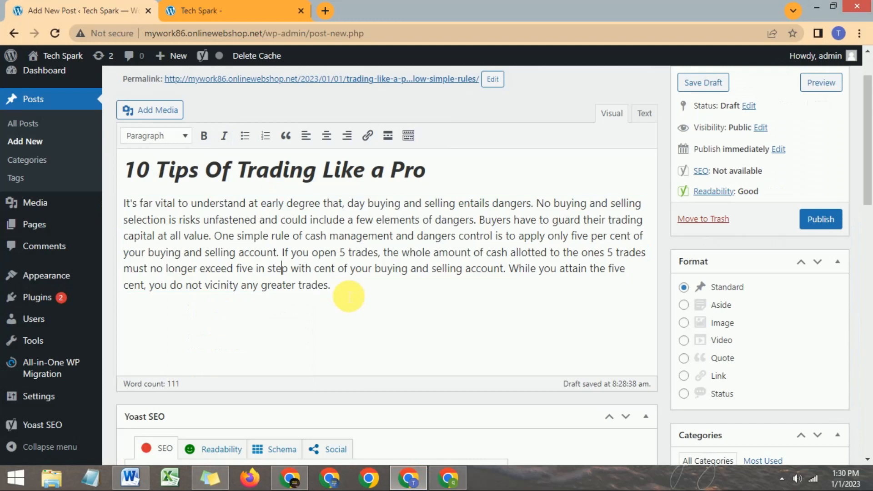
{"action": "left_click", "coordinate": [342, 294]}
{"action": "key", "text": "Return"}
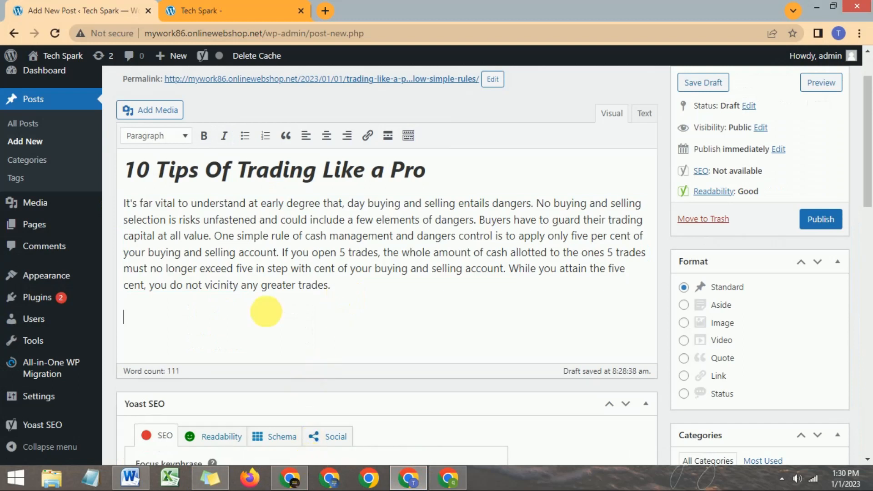
Step: Open the media upload for the post, and switch to the Unsplash window to search for a trading photo
{"action": "scroll", "coordinate": [318, 283], "scroll_direction": "up", "scroll_amount": 2}
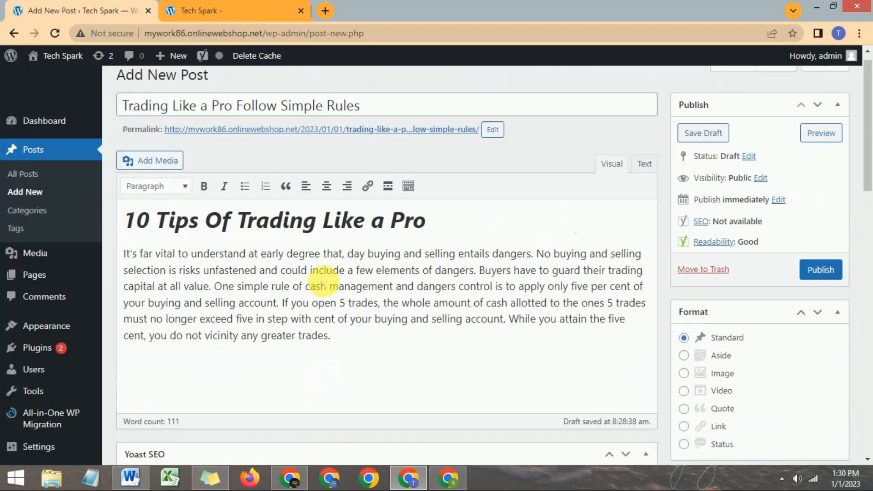
{"action": "scroll", "coordinate": [286, 298], "scroll_direction": "down", "scroll_amount": 2}
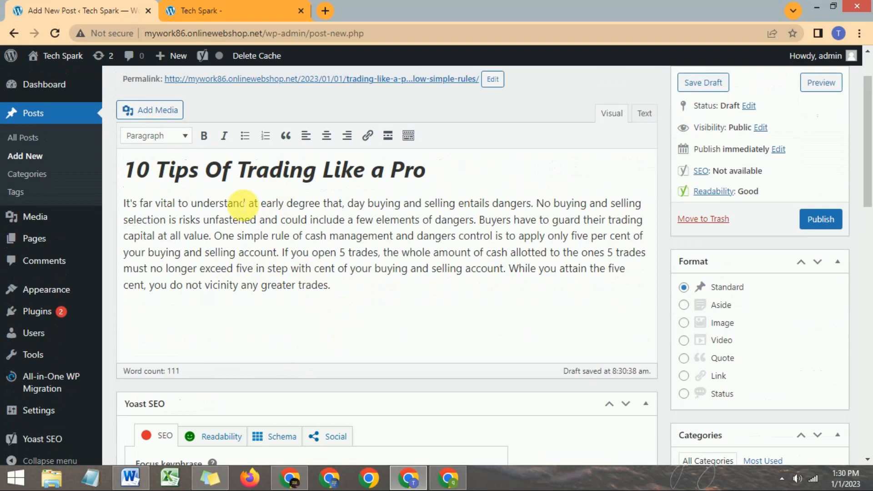
{"action": "left_click", "coordinate": [172, 115]}
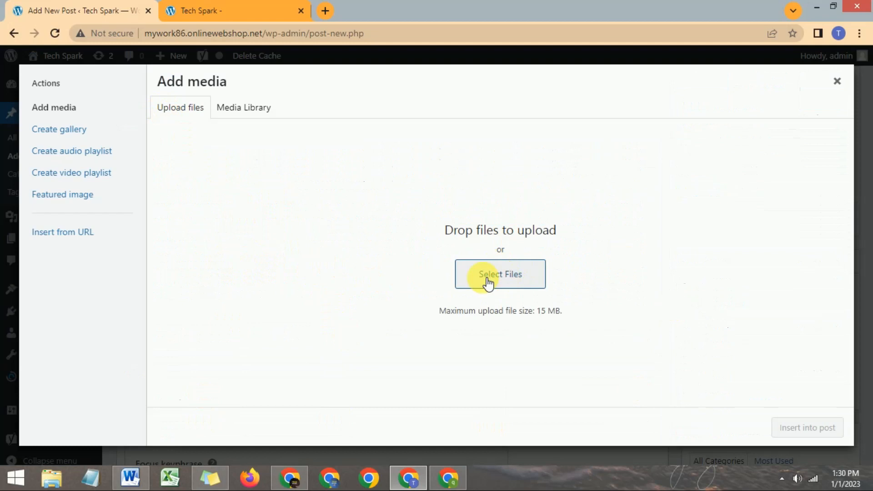
{"action": "left_click", "coordinate": [448, 483]}
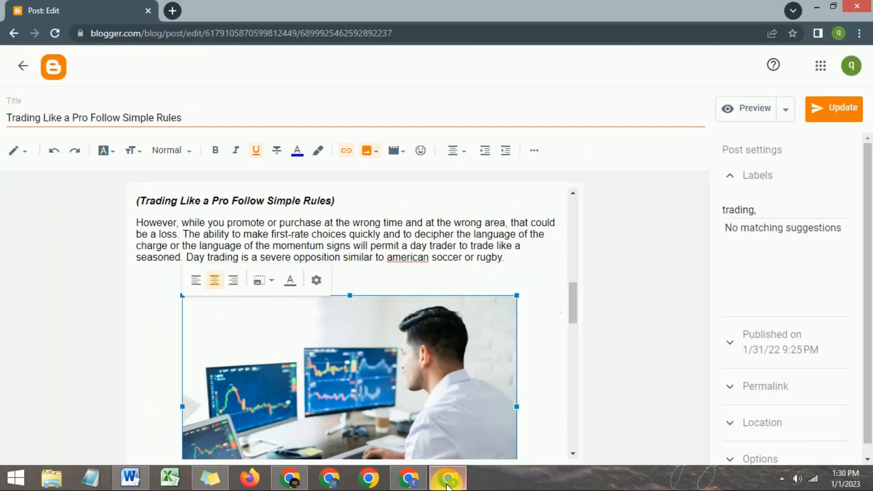
{"action": "left_click", "coordinate": [290, 477]}
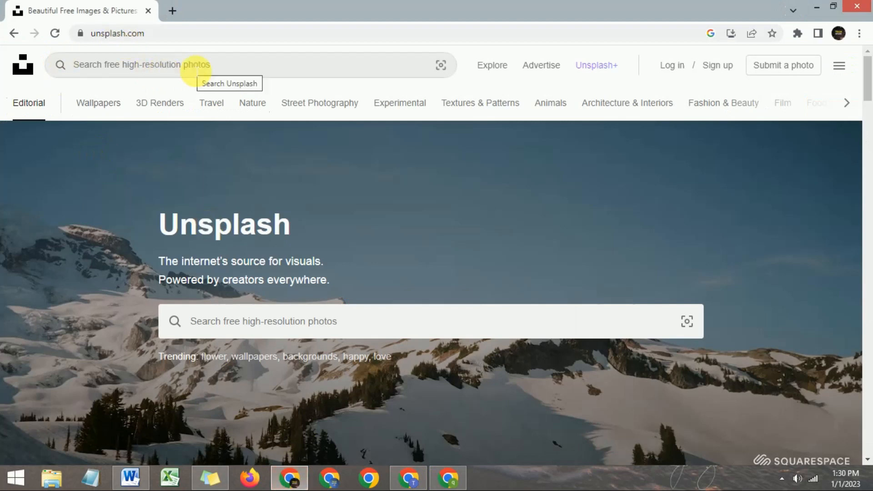
{"action": "left_click", "coordinate": [197, 66]}
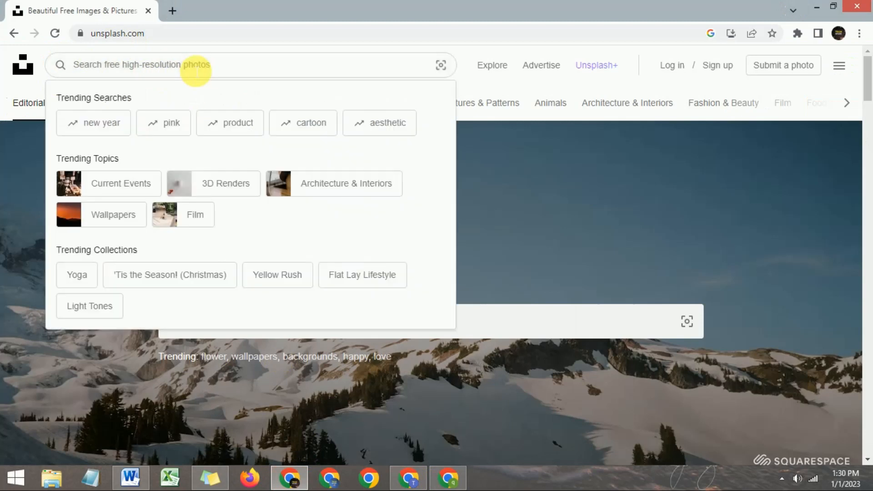
{"action": "type", "text": "tr"}
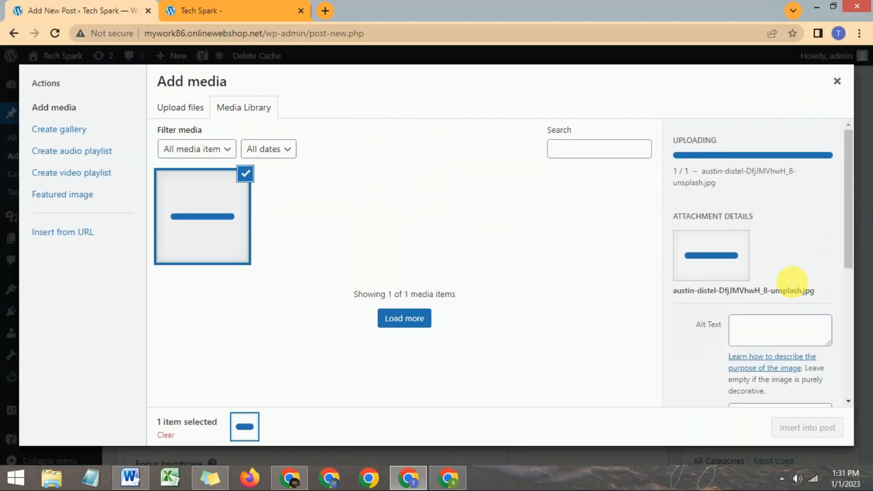
Step: Insert the uploaded laptop photo with the title "trading tips" into the post below the paragraph and center-align it
{"action": "scroll", "coordinate": [779, 274], "scroll_direction": "down", "scroll_amount": 2}
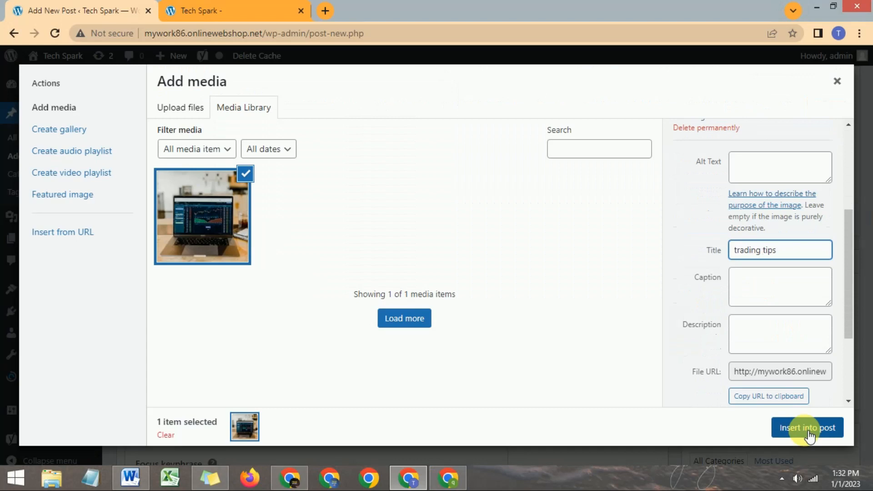
{"action": "left_click", "coordinate": [809, 436]}
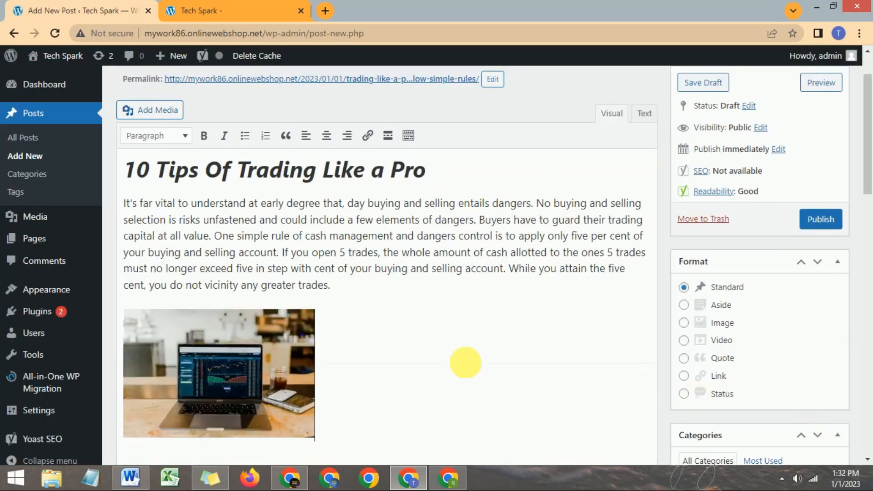
{"action": "scroll", "coordinate": [358, 346], "scroll_direction": "down", "scroll_amount": 2}
{"action": "left_click", "coordinate": [255, 327]}
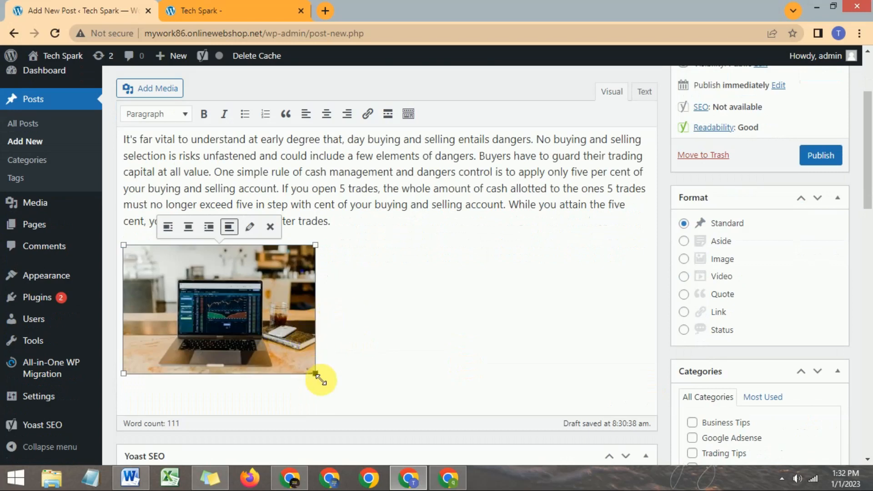
{"action": "left_click", "coordinate": [209, 227]}
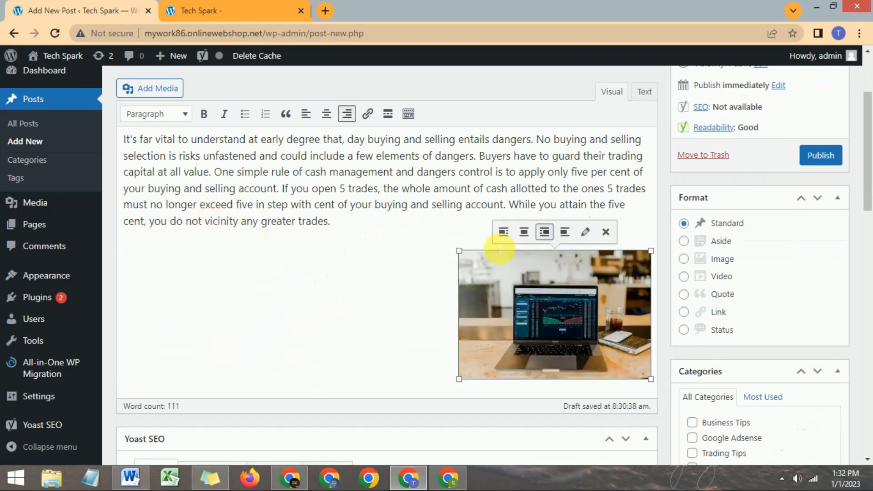
{"action": "left_click", "coordinate": [523, 232]}
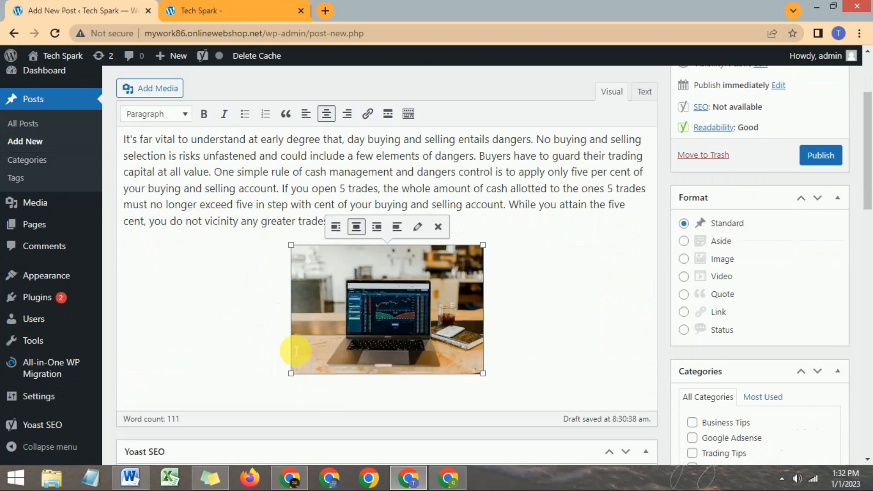
Step: Enlarge the centered laptop photo proportionally to about two thirds of the post body's width
{"action": "left_click_drag", "start_coordinate": [296, 378], "coordinate": [198, 405]}
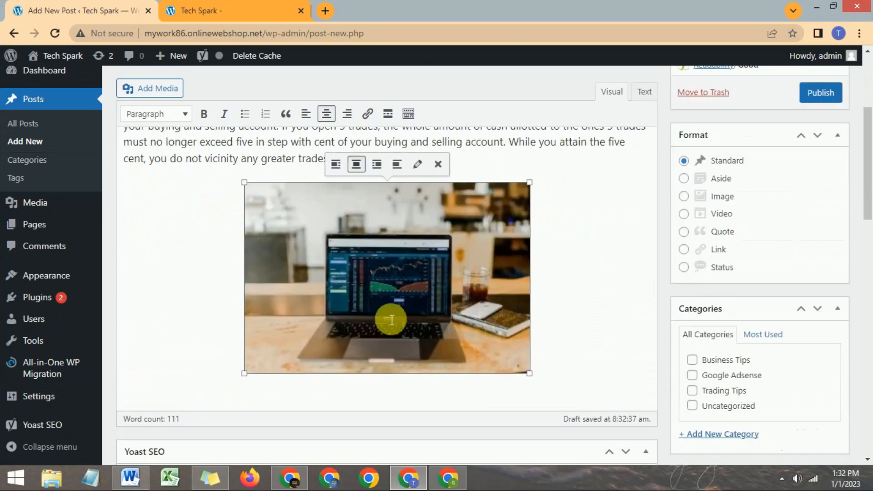
{"action": "scroll", "coordinate": [391, 320], "scroll_direction": "down", "scroll_amount": 1}
{"action": "left_click_drag", "start_coordinate": [251, 314], "coordinate": [179, 354]}
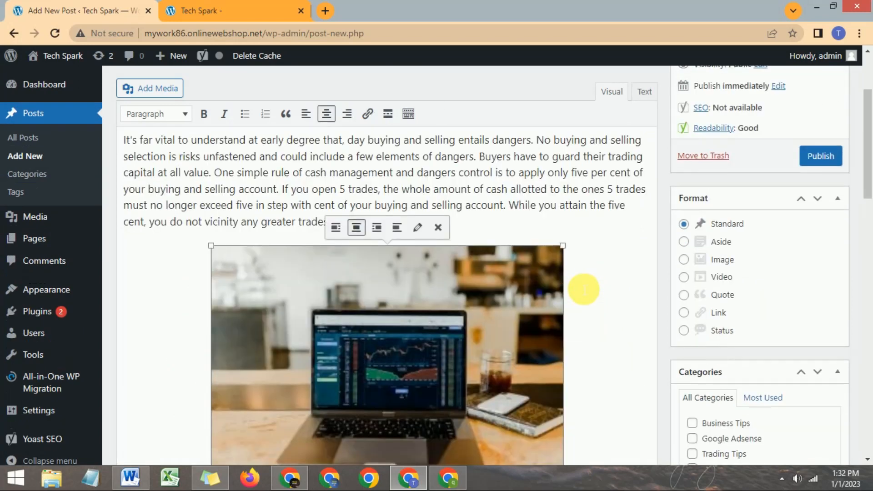
{"action": "scroll", "coordinate": [584, 325], "scroll_direction": "down", "scroll_amount": 1}
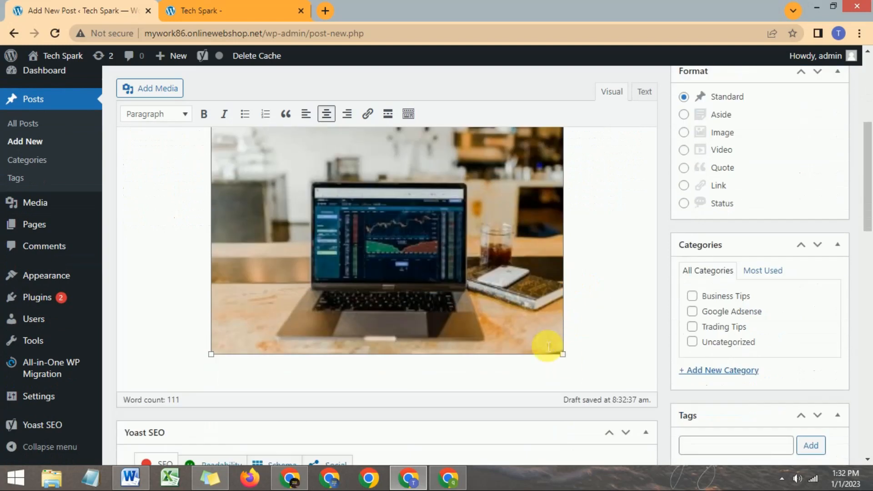
{"action": "left_click_drag", "start_coordinate": [566, 361], "coordinate": [588, 359]}
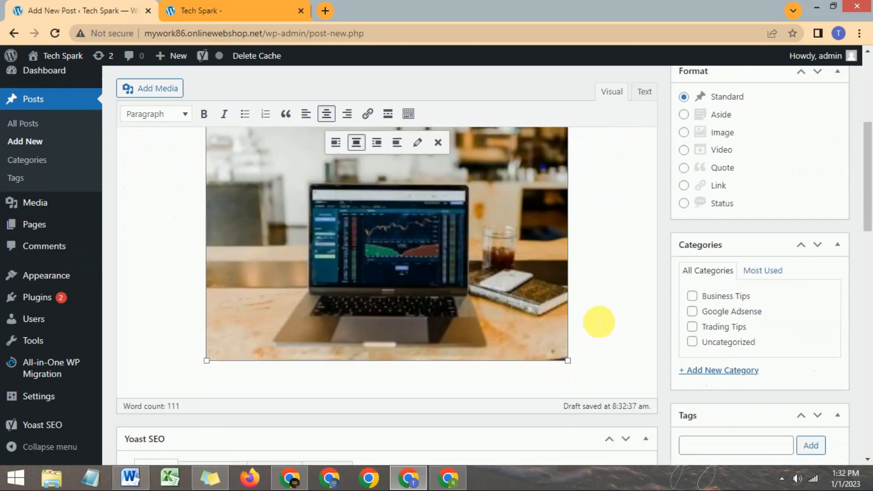
{"action": "scroll", "coordinate": [598, 314], "scroll_direction": "up", "scroll_amount": 1}
{"action": "scroll", "coordinate": [599, 303], "scroll_direction": "up", "scroll_amount": 3}
{"action": "scroll", "coordinate": [596, 319], "scroll_direction": "down", "scroll_amount": 4}
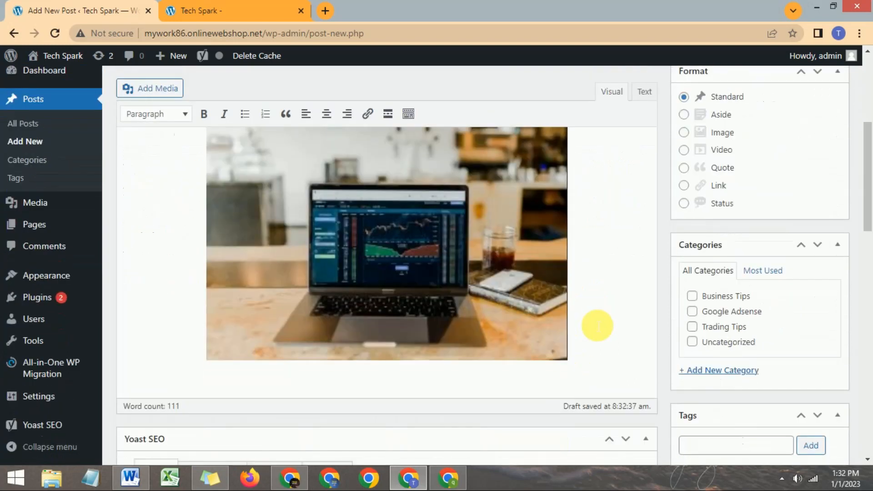
Step: Add the remaining article text, starting with "2nd step", on a new line below the photo and trim the text further down
{"action": "key", "text": "Return"}
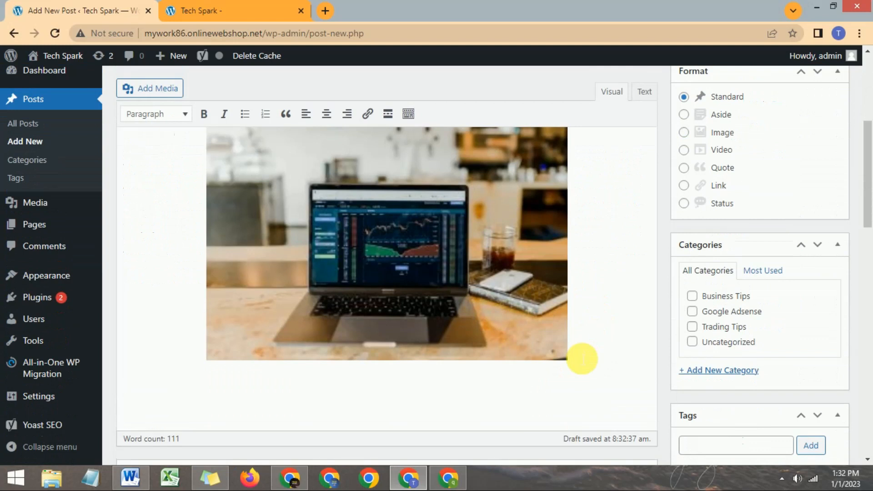
{"action": "scroll", "coordinate": [582, 359], "scroll_direction": "down", "scroll_amount": 2}
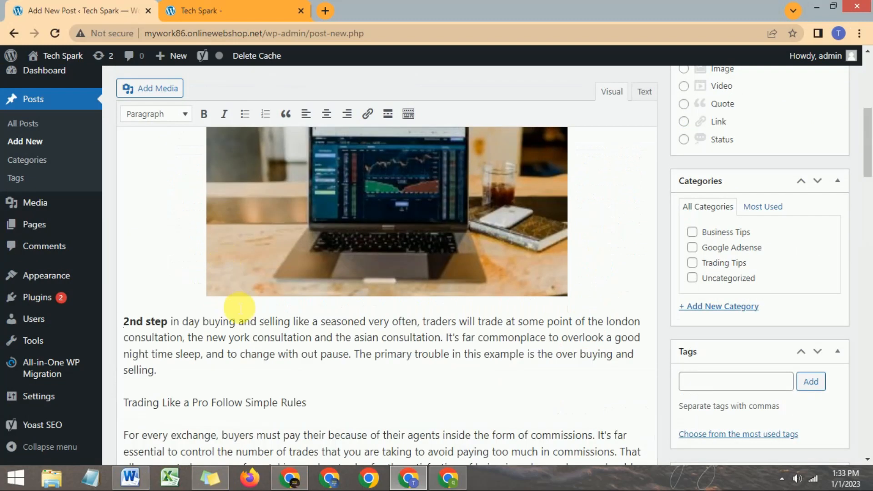
{"action": "scroll", "coordinate": [232, 361], "scroll_direction": "down", "scroll_amount": 10}
{"action": "left_click", "coordinate": [156, 310]}
{"action": "key", "text": "BackSpace"}
{"action": "scroll", "coordinate": [413, 285], "scroll_direction": "up", "scroll_amount": 15}
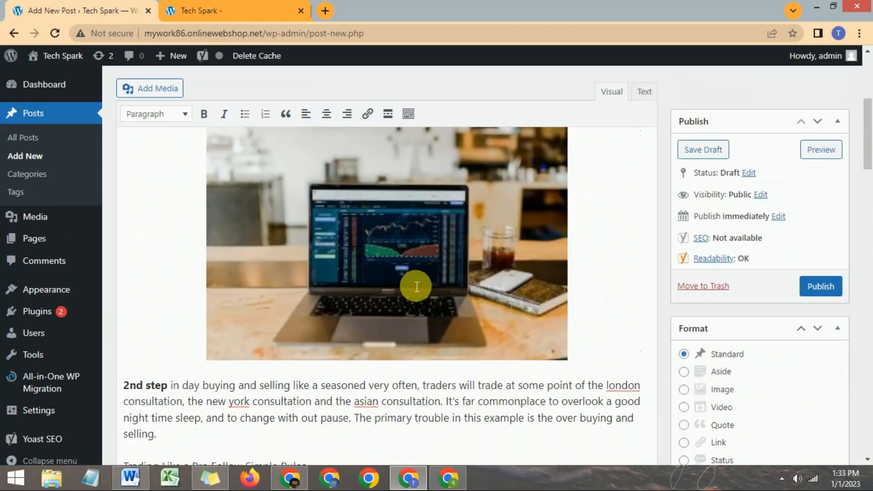
{"action": "scroll", "coordinate": [415, 287], "scroll_direction": "up", "scroll_amount": 1}
{"action": "scroll", "coordinate": [415, 287], "scroll_direction": "down", "scroll_amount": 7}
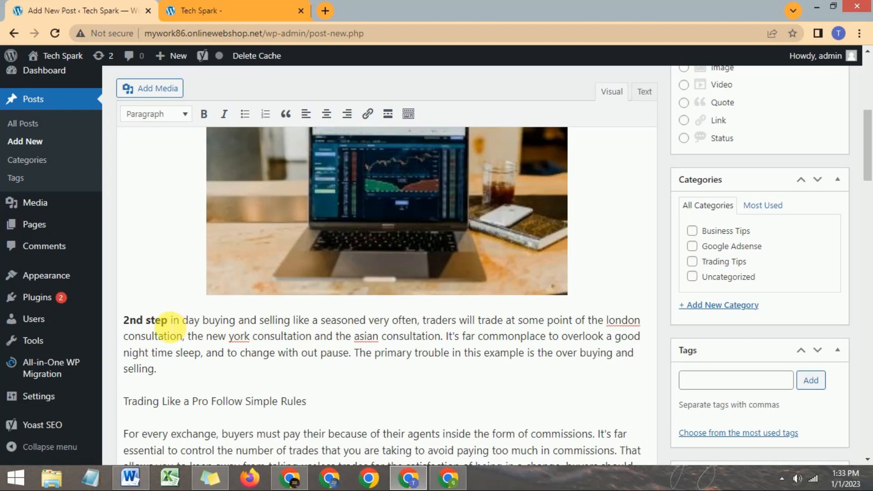
Step: Format the "Trading Like a Pro Follow Simple Rules" line below the 2nd step paragraph as Heading 4
{"action": "scroll", "coordinate": [178, 325], "scroll_direction": "up", "scroll_amount": 5}
{"action": "scroll", "coordinate": [229, 272], "scroll_direction": "down", "scroll_amount": 3}
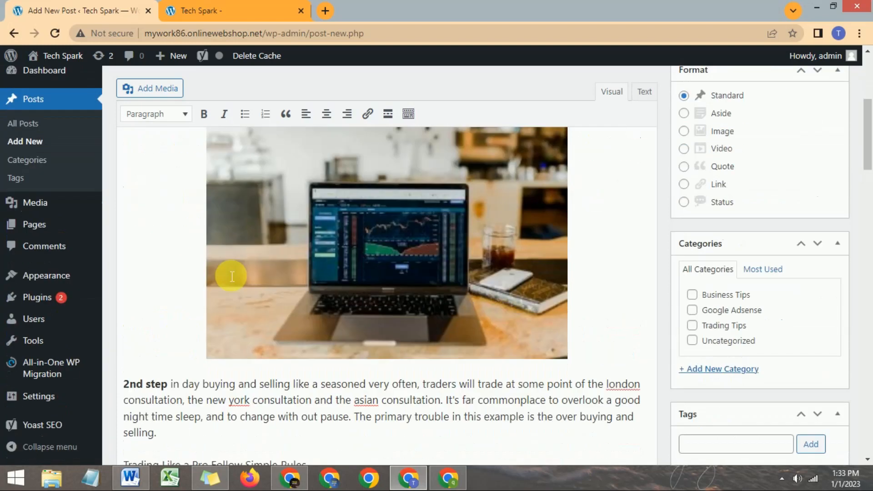
{"action": "scroll", "coordinate": [232, 275], "scroll_direction": "down", "scroll_amount": 3}
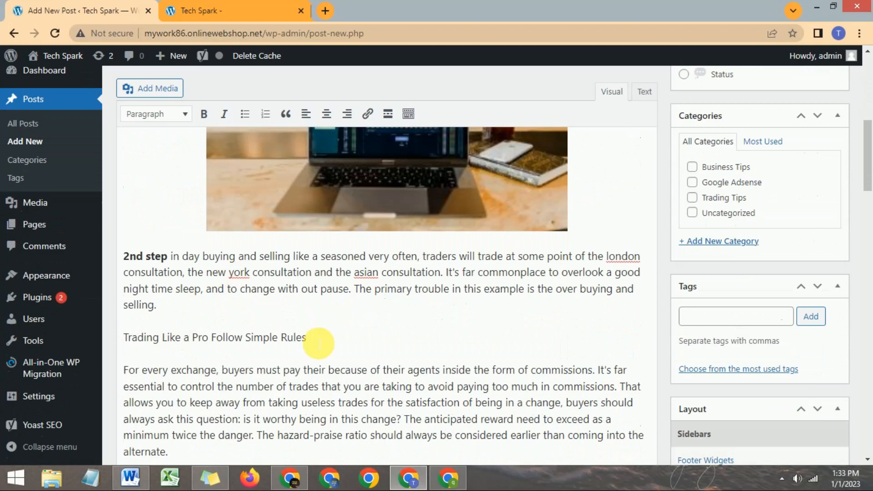
{"action": "scroll", "coordinate": [318, 343], "scroll_direction": "down", "scroll_amount": 3}
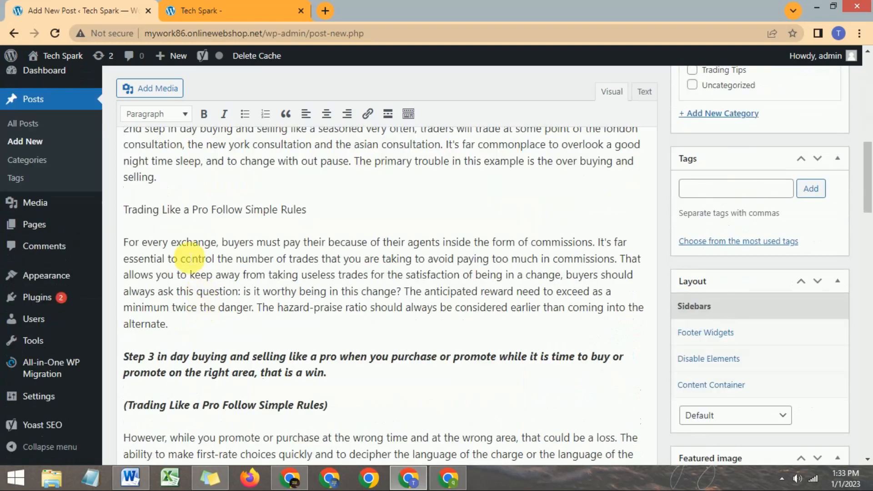
{"action": "triple_click", "coordinate": [267, 212]}
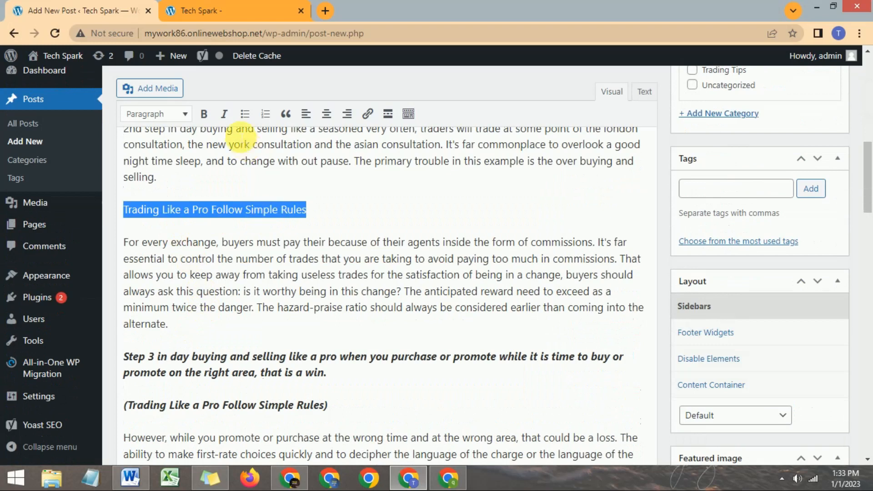
{"action": "left_click", "coordinate": [185, 114]}
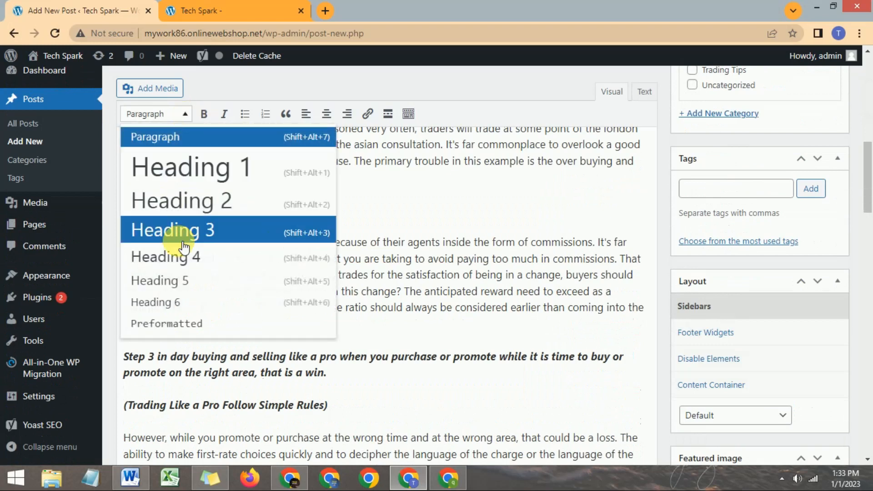
{"action": "left_click", "coordinate": [187, 257]}
{"action": "left_click", "coordinate": [445, 228]}
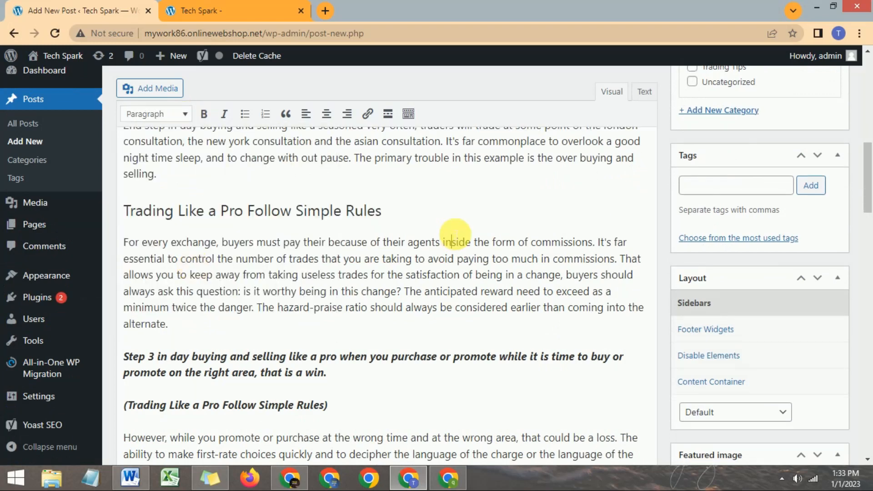
Step: Take the Heading 4 format off the "Trading Like a Pro Follow Simple Rules" line again
{"action": "triple_click", "coordinate": [312, 218]}
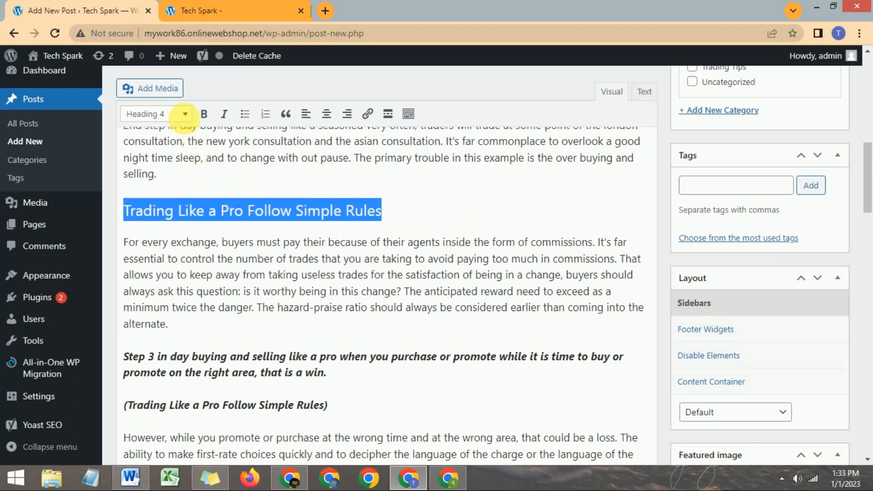
{"action": "left_click", "coordinate": [185, 114]}
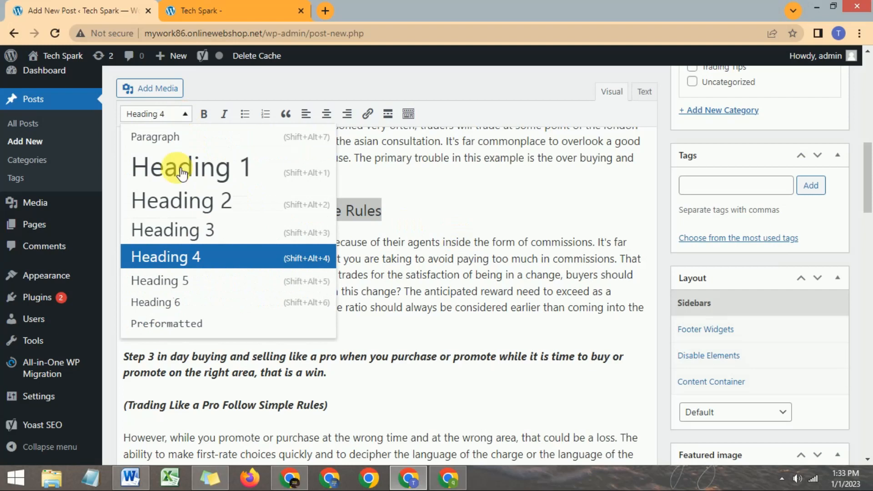
{"action": "left_click", "coordinate": [193, 261]}
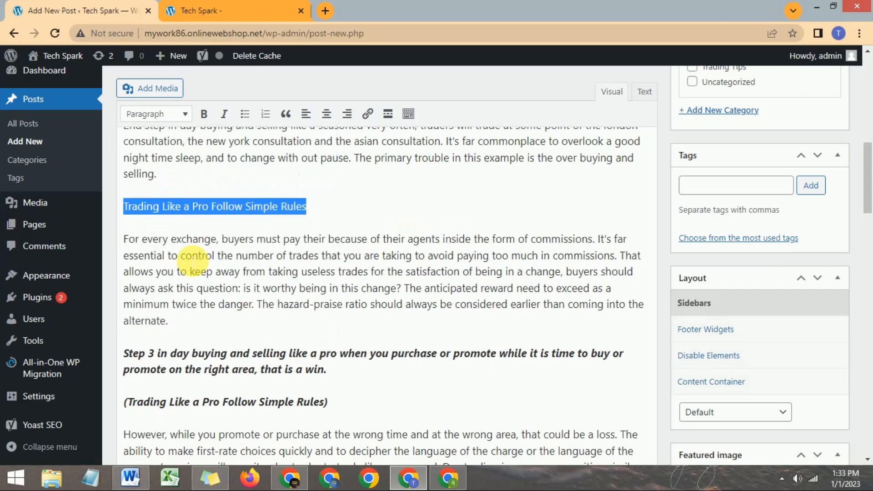
{"action": "left_click", "coordinate": [362, 208]}
Step: Format the "Trading Like a Pro Follow Simple Rules" line below the 2nd step paragraph as a bold Heading 3
{"action": "triple_click", "coordinate": [280, 212]}
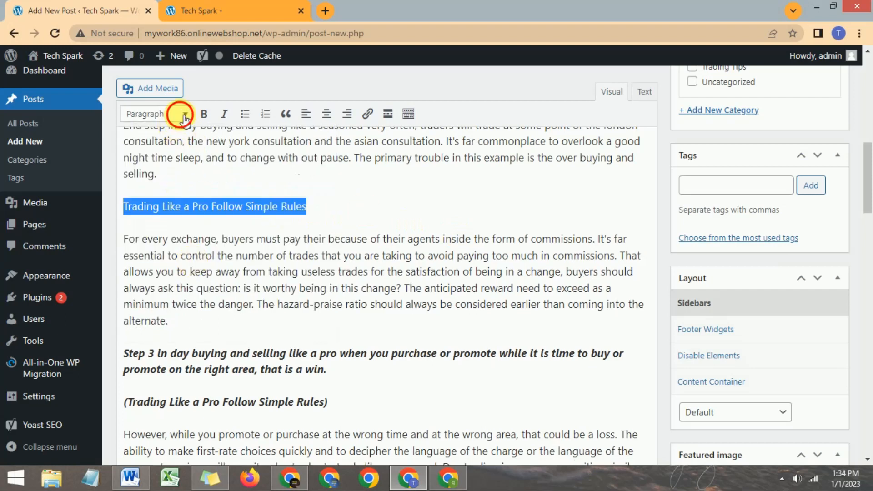
{"action": "left_click", "coordinate": [182, 114]}
{"action": "left_click", "coordinate": [181, 229]}
{"action": "left_click", "coordinate": [327, 209]}
{"action": "triple_click", "coordinate": [254, 207]}
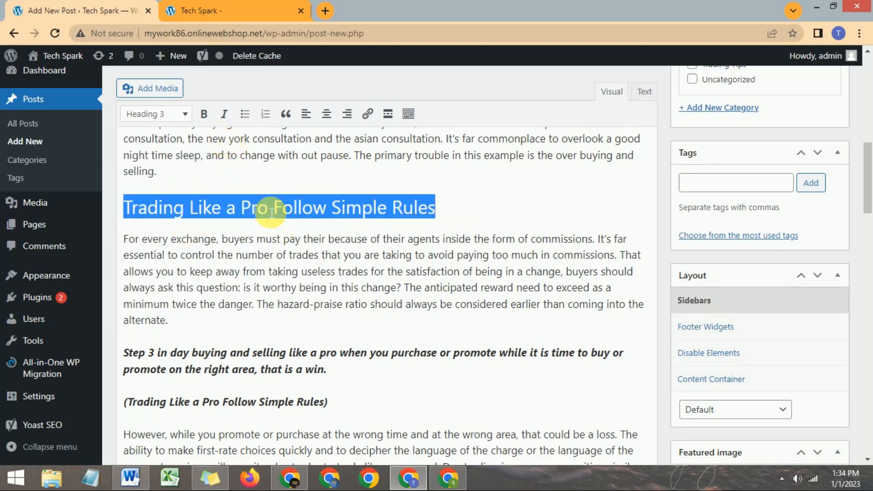
{"action": "left_click", "coordinate": [204, 114]}
{"action": "left_click", "coordinate": [255, 230]}
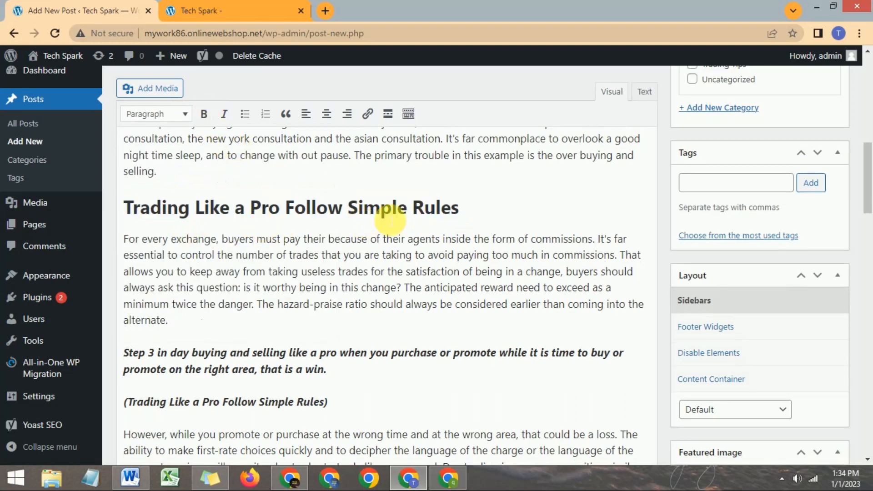
Step: Add an empty line after the Step 5 paragraph at the end of the post
{"action": "scroll", "coordinate": [333, 217], "scroll_direction": "up", "scroll_amount": 2}
{"action": "scroll", "coordinate": [333, 217], "scroll_direction": "up", "scroll_amount": 5}
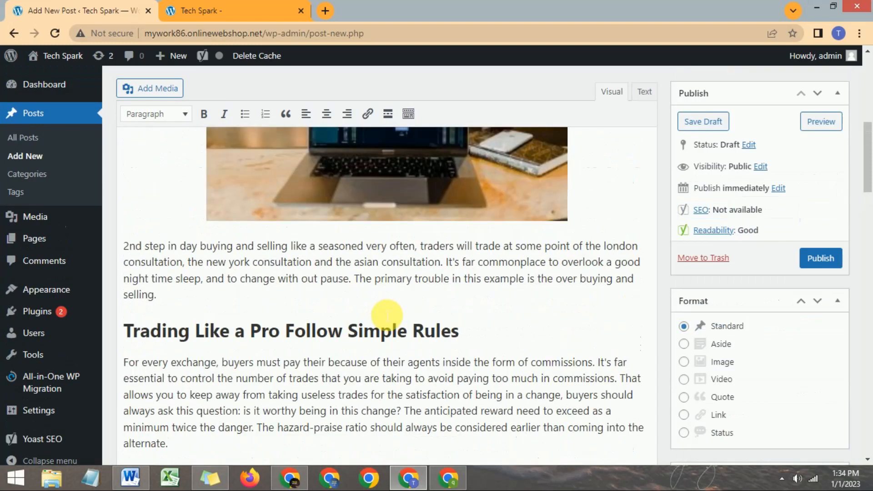
{"action": "scroll", "coordinate": [422, 284], "scroll_direction": "down", "scroll_amount": 15}
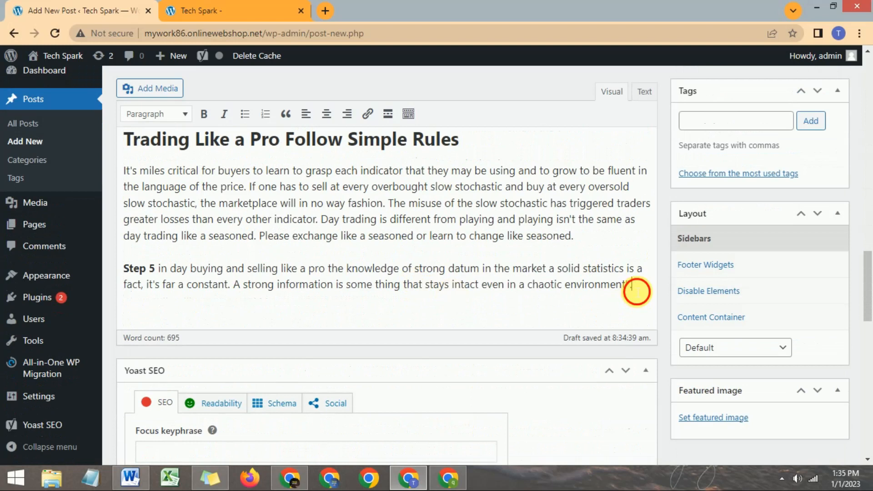
{"action": "left_click", "coordinate": [638, 291]}
{"action": "key", "text": "Return"}
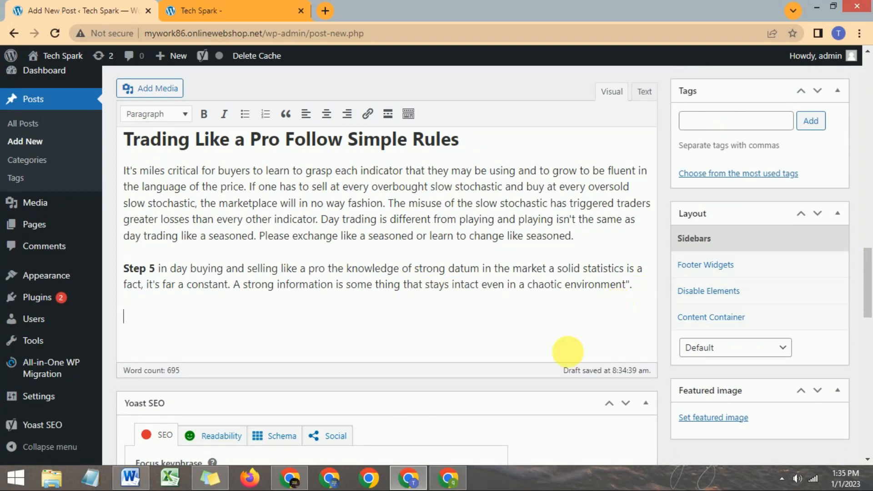
Step: Switch to YouTube, copy the embed code of the "TOP 10 Day Trading Mistakes YOU NEED TO KNOW!!!" video, and return to the WordPress post
{"action": "left_click", "coordinate": [293, 485]}
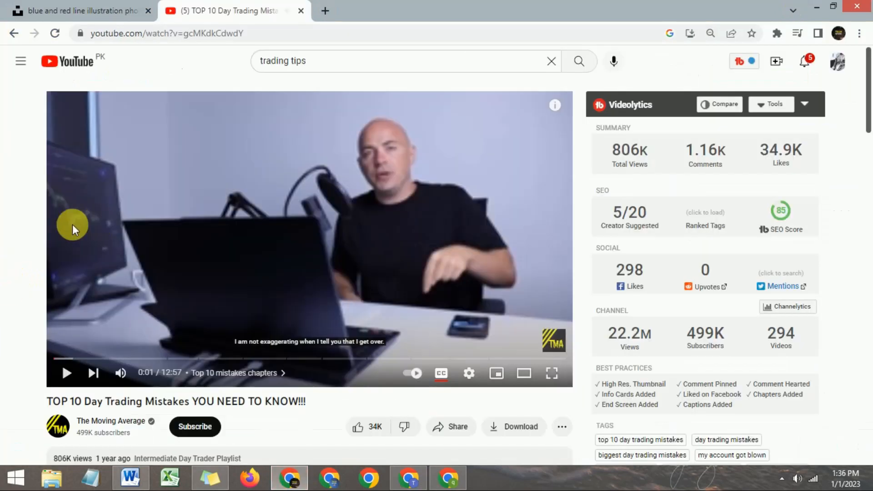
{"action": "right_click", "coordinate": [303, 186]}
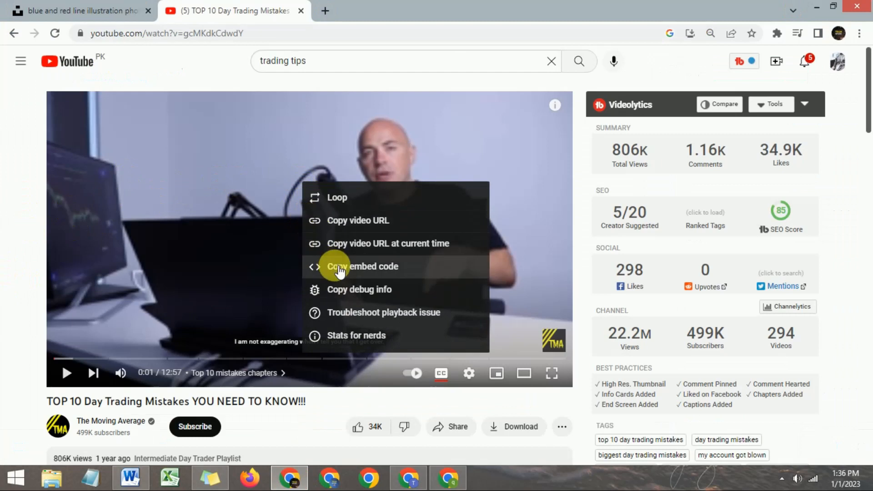
{"action": "left_click", "coordinate": [339, 268]}
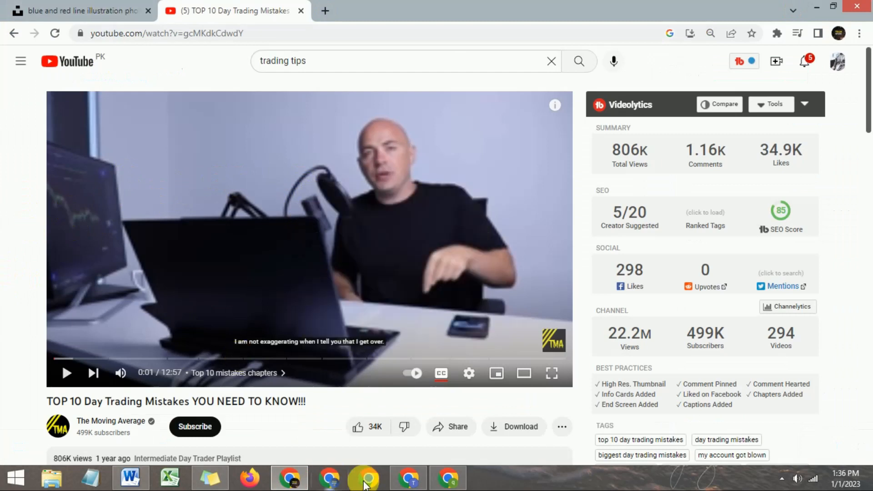
{"action": "left_click", "coordinate": [397, 484]}
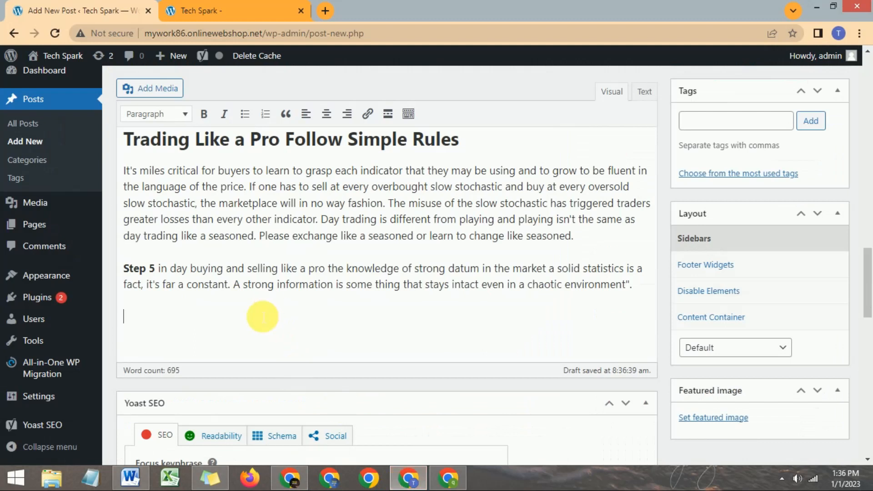
Step: Try pasting the video embed code below the Step 5 paragraph in the visual editor, and delete the pasted code
{"action": "right_click", "coordinate": [262, 316]}
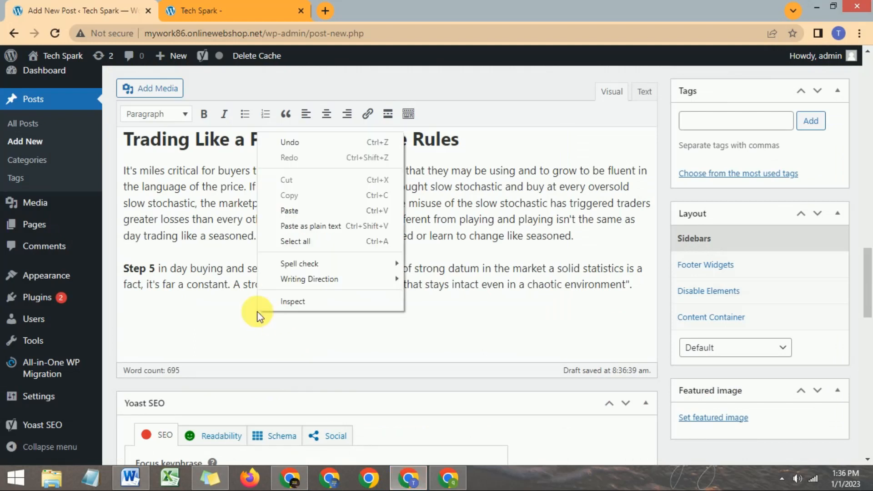
{"action": "left_click", "coordinate": [285, 210]}
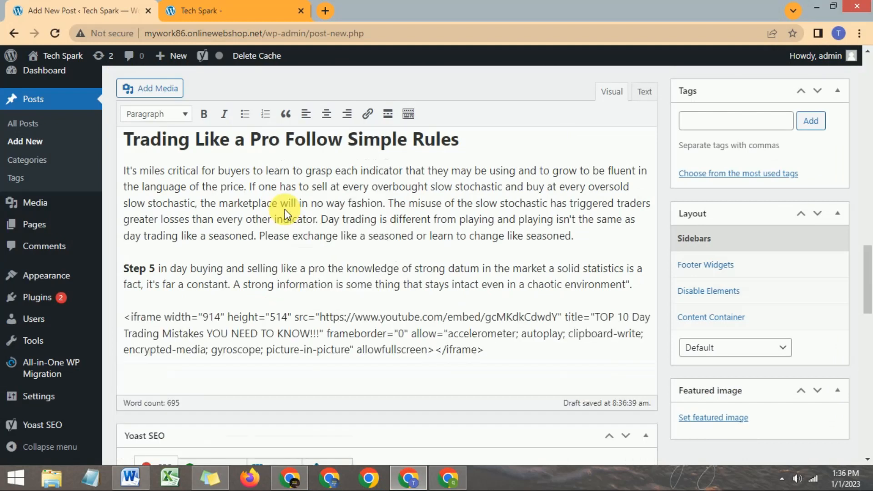
{"action": "triple_click", "coordinate": [136, 321]}
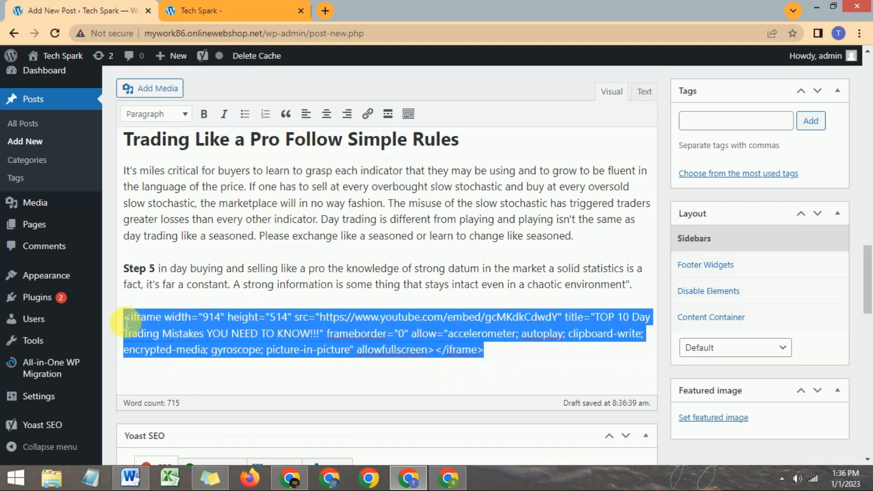
{"action": "key", "text": "BackSpace"}
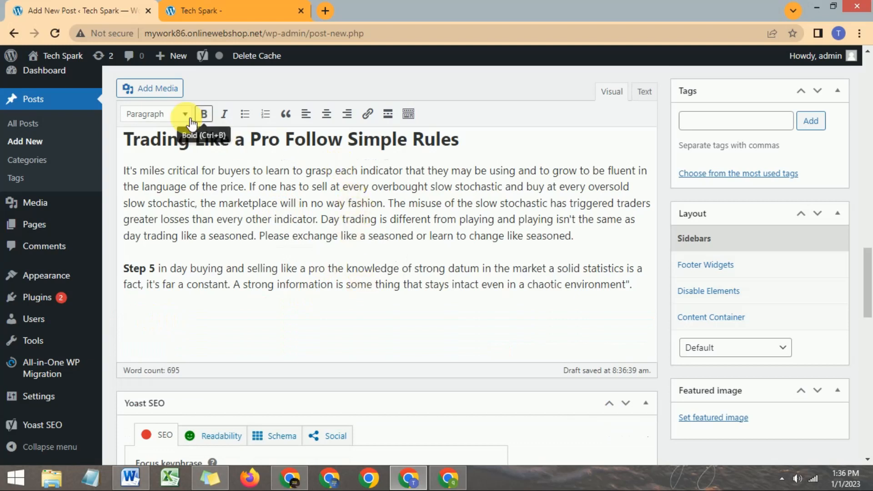
Step: Replace the final &nbsp; in the post's HTML source with the YouTube embed code, and return to the visual view
{"action": "left_click", "coordinate": [645, 92]}
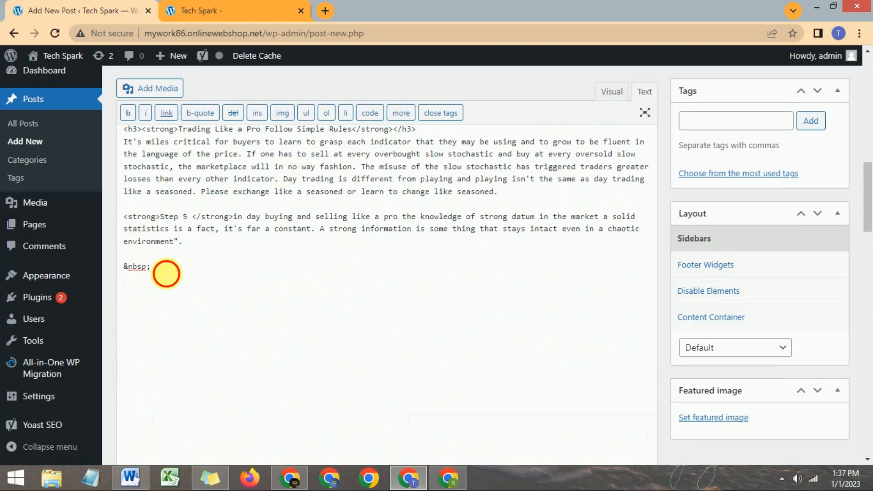
{"action": "left_click_drag", "start_coordinate": [167, 268], "coordinate": [123, 267]}
{"action": "right_click", "coordinate": [138, 266]}
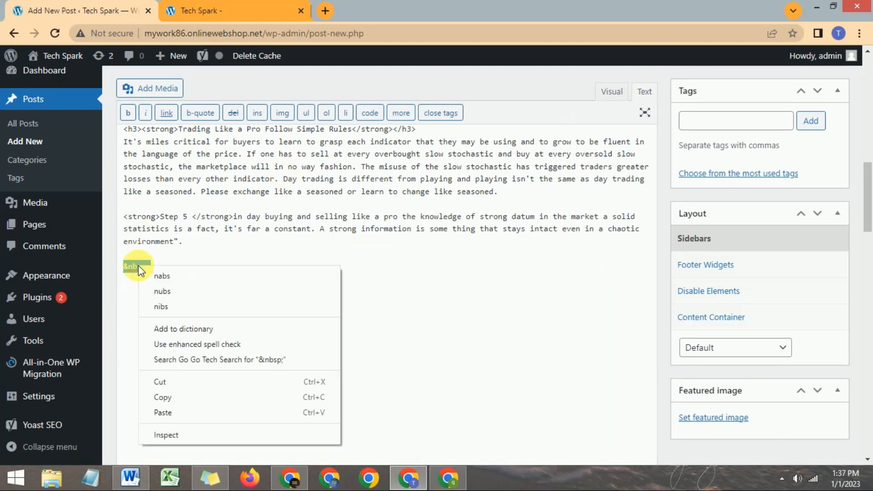
{"action": "left_click", "coordinate": [172, 412]}
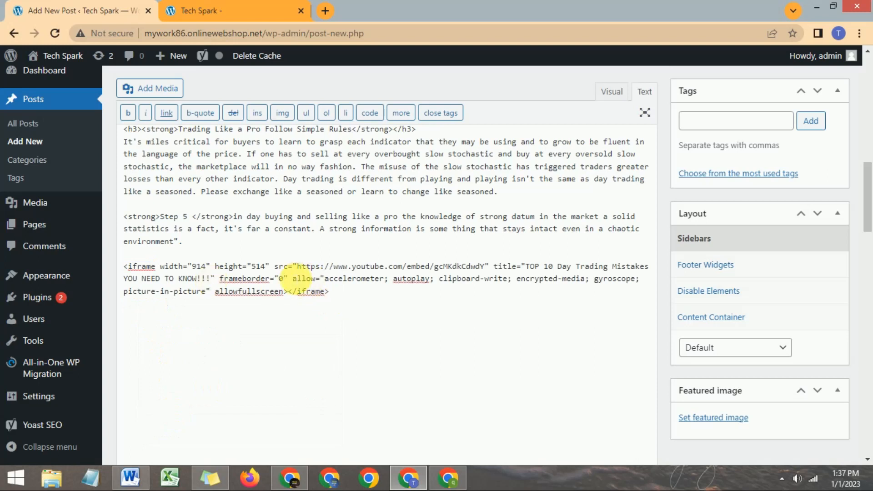
{"action": "left_click", "coordinate": [615, 94]}
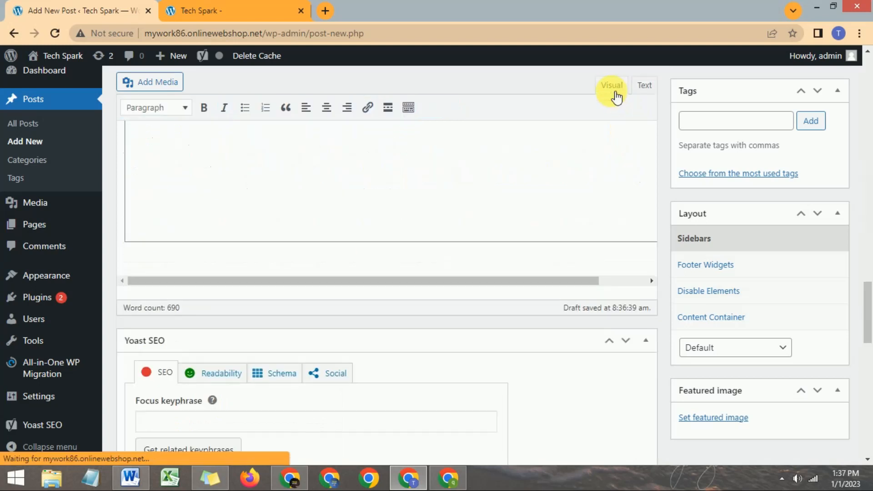
Step: Review the whole post, from the title and formatted headings to the laptop photo and the embedded video
{"action": "scroll", "coordinate": [529, 207], "scroll_direction": "up", "scroll_amount": 5}
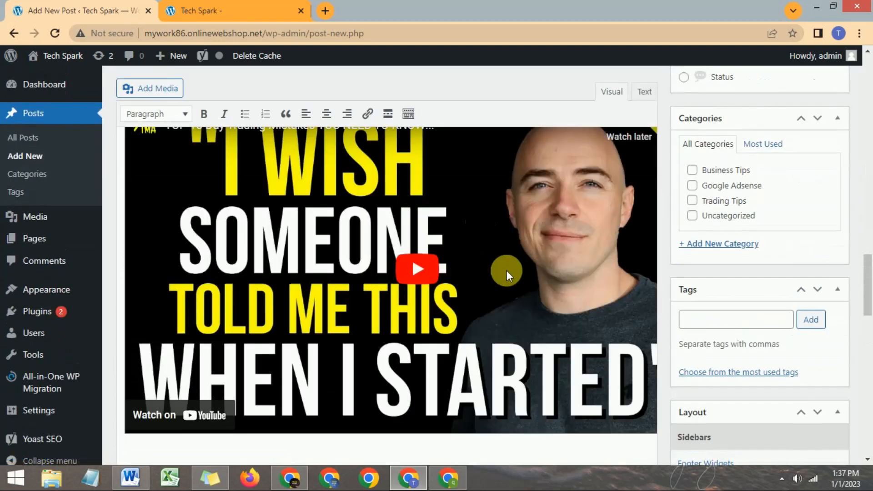
{"action": "scroll", "coordinate": [506, 271], "scroll_direction": "up", "scroll_amount": 10}
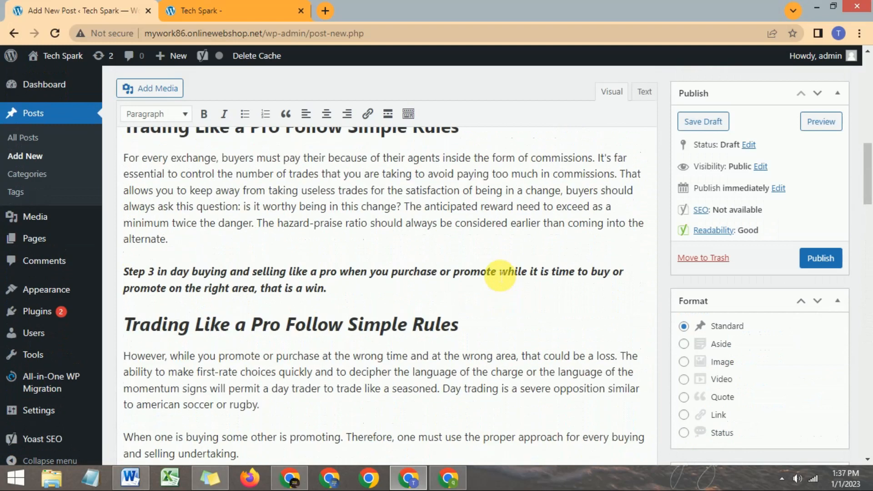
{"action": "scroll", "coordinate": [499, 275], "scroll_direction": "up", "scroll_amount": 10}
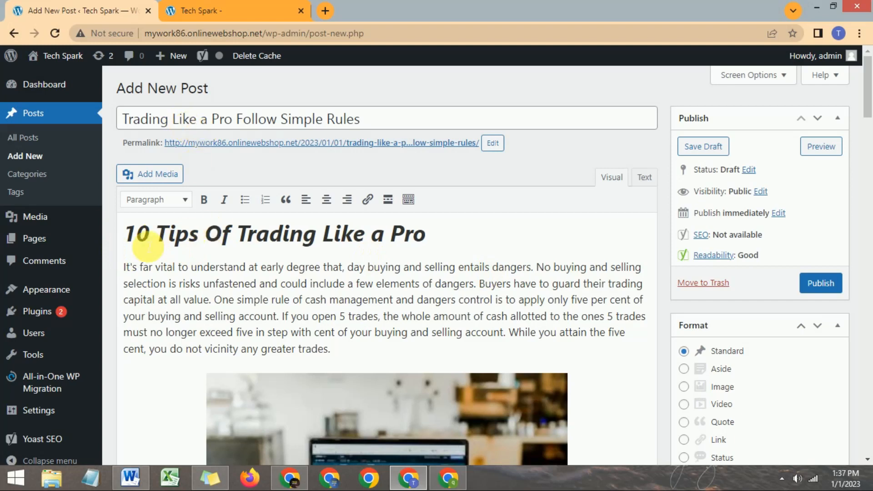
{"action": "scroll", "coordinate": [288, 247], "scroll_direction": "down", "scroll_amount": 8}
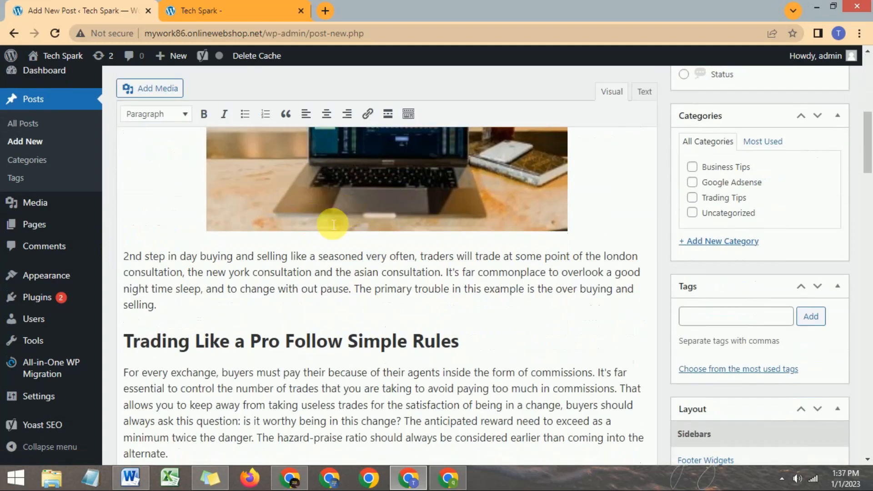
{"action": "scroll", "coordinate": [334, 224], "scroll_direction": "down", "scroll_amount": 10}
{"action": "scroll", "coordinate": [315, 253], "scroll_direction": "down", "scroll_amount": 13}
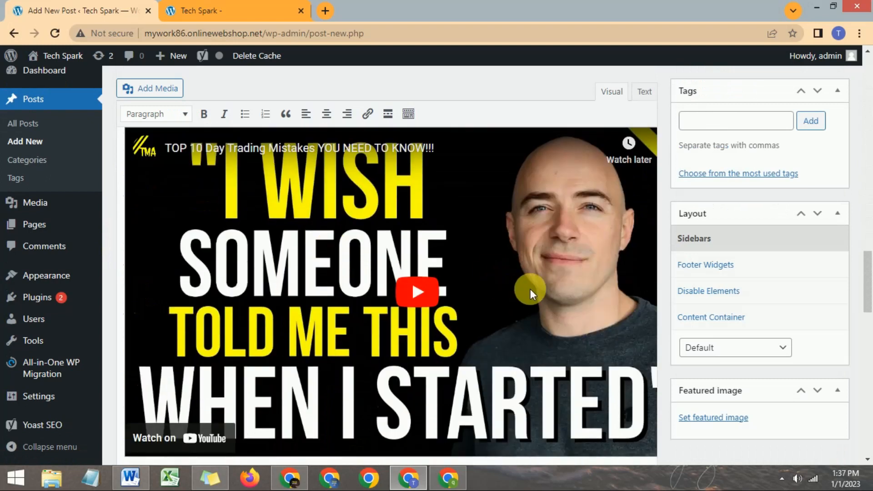
{"action": "scroll", "coordinate": [523, 290], "scroll_direction": "down", "scroll_amount": 3}
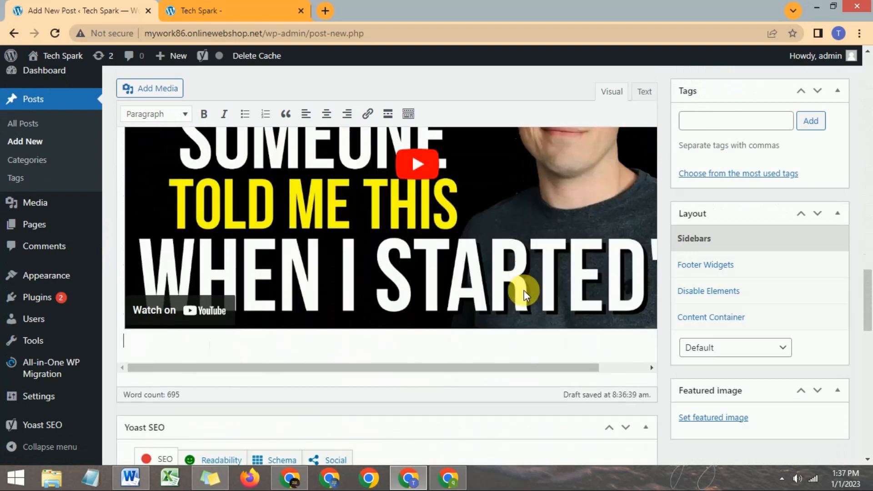
Step: Assign the post to the Trading Tips category
{"action": "scroll", "coordinate": [523, 290], "scroll_direction": "up", "scroll_amount": 6}
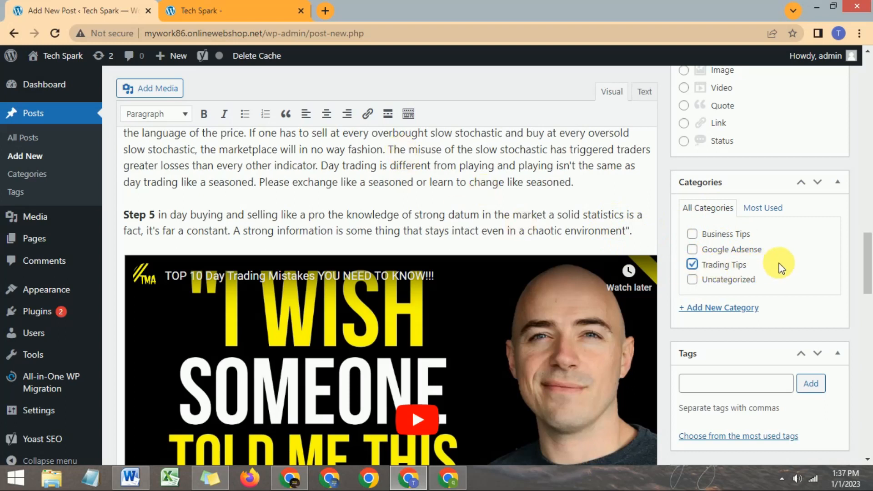
{"action": "scroll", "coordinate": [779, 267], "scroll_direction": "up", "scroll_amount": 5}
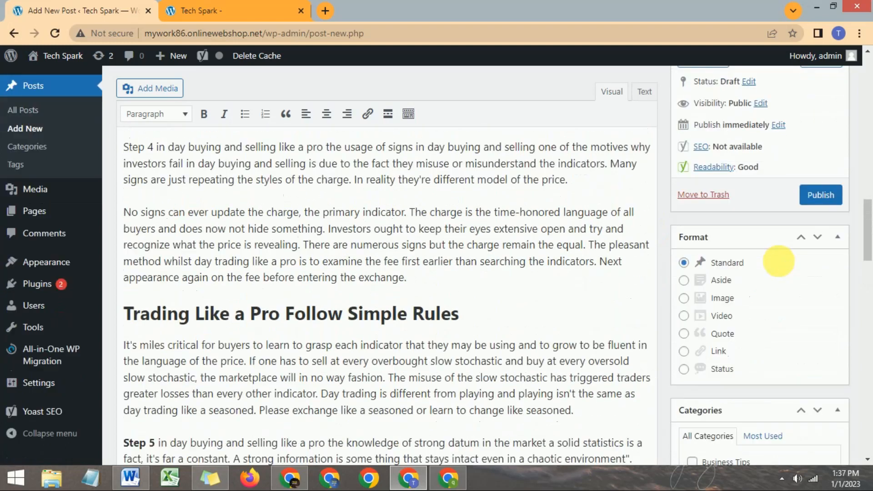
Step: Add the tags "trading tips" and "top 5 trading tips" to the post
{"action": "scroll", "coordinate": [779, 261], "scroll_direction": "down", "scroll_amount": 8}
{"action": "left_click", "coordinate": [748, 257]}
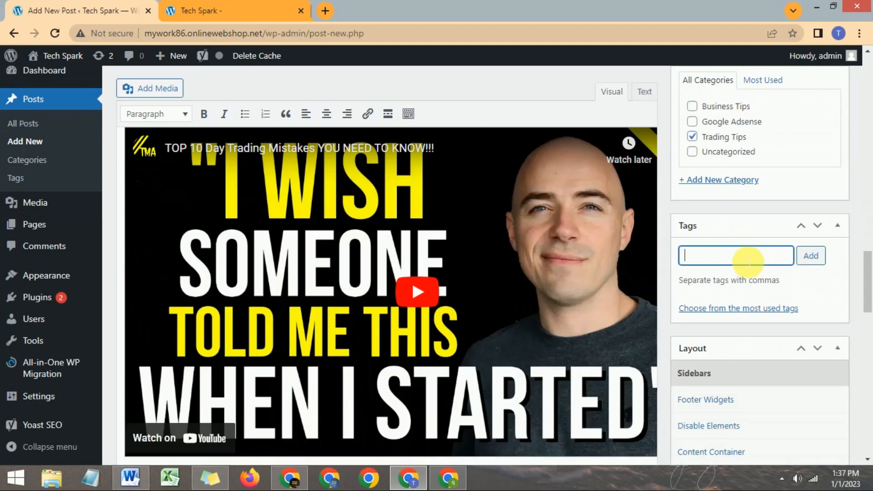
{"action": "type", "text": "trading tips"}
{"action": "key", "text": "Return"}
{"action": "type", "text": "top 5 trading tips"}
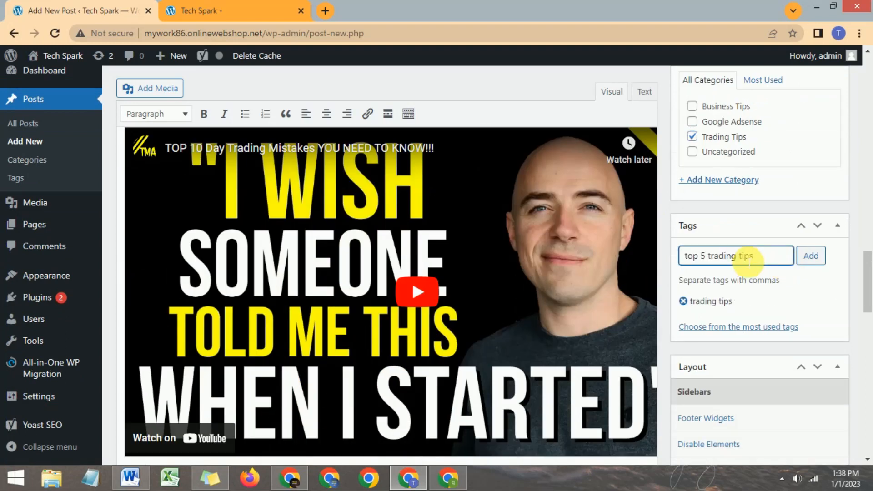
{"action": "key", "text": "Return"}
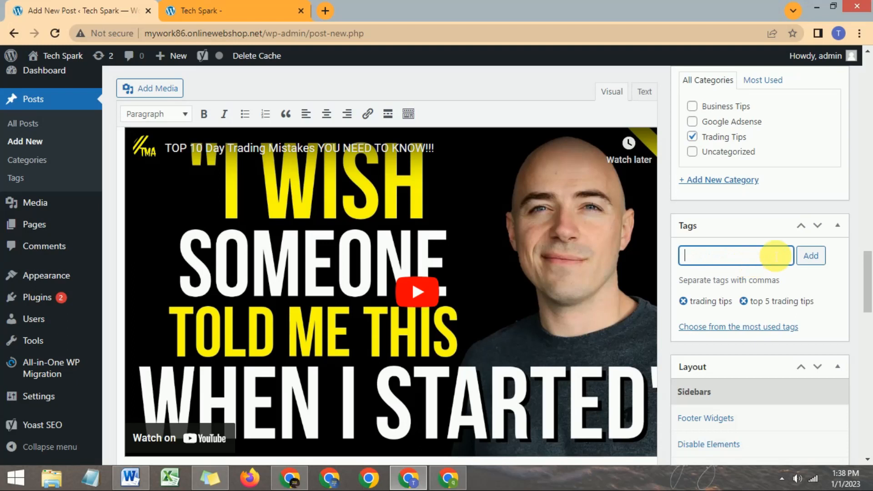
Step: Publish the Trading Like a Pro Follow Simple Rules post
{"action": "scroll", "coordinate": [745, 318], "scroll_direction": "down", "scroll_amount": 3}
{"action": "left_click", "coordinate": [715, 426]}
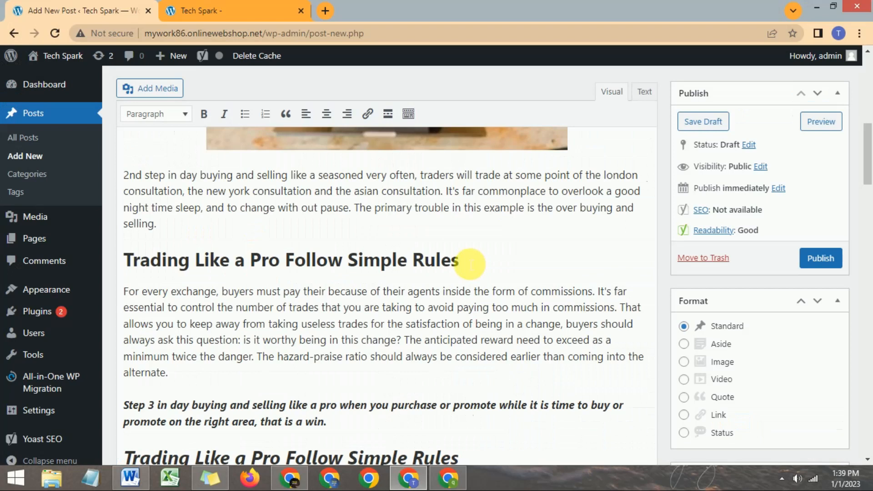
{"action": "left_click", "coordinate": [819, 258]}
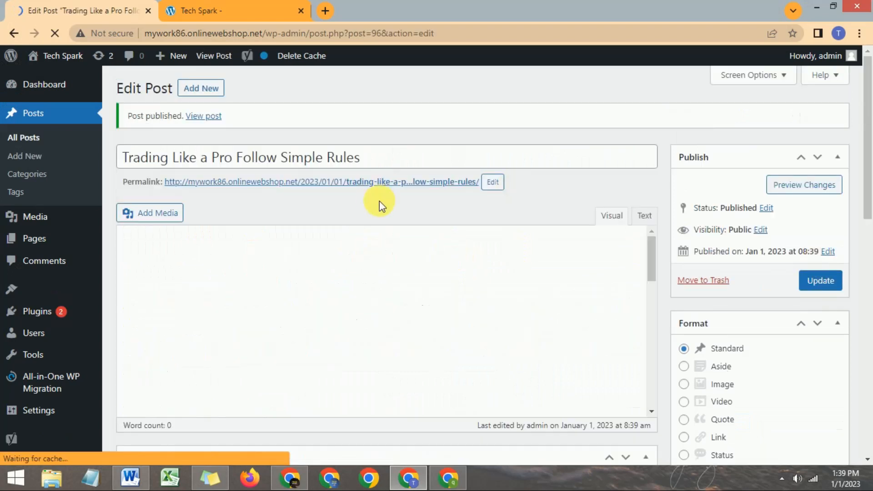
Step: Reload the Tech Spark homepage and check how the new trading post is listed, including its excerpt, category and tags
{"action": "left_click", "coordinate": [204, 7]}
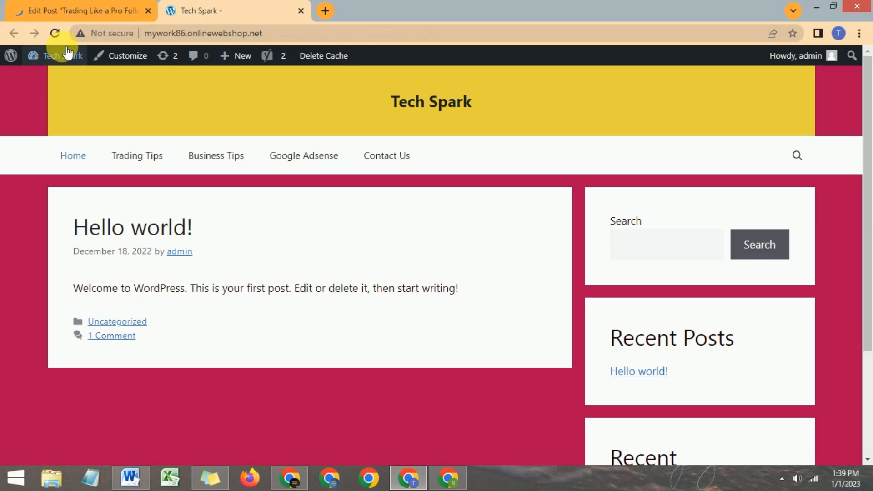
{"action": "left_click", "coordinate": [56, 33]}
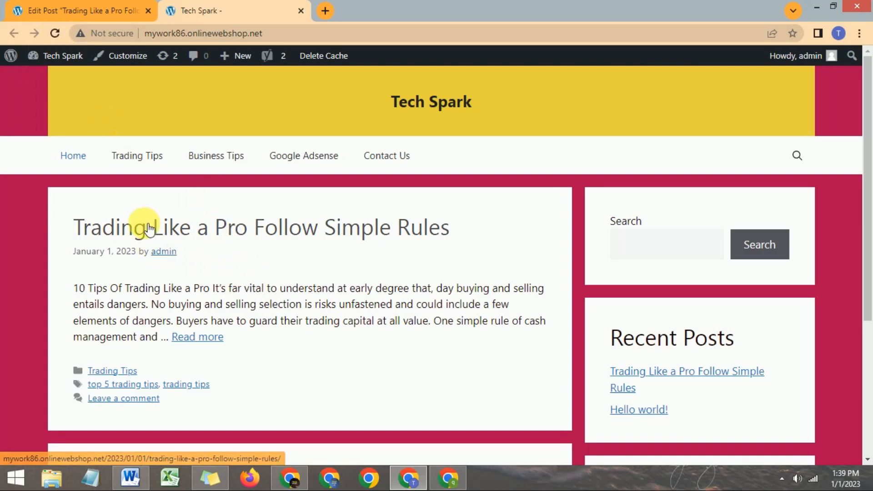
{"action": "scroll", "coordinate": [142, 227], "scroll_direction": "down", "scroll_amount": 3}
{"action": "scroll", "coordinate": [142, 230], "scroll_direction": "down", "scroll_amount": 1}
{"action": "scroll", "coordinate": [142, 230], "scroll_direction": "up", "scroll_amount": 4}
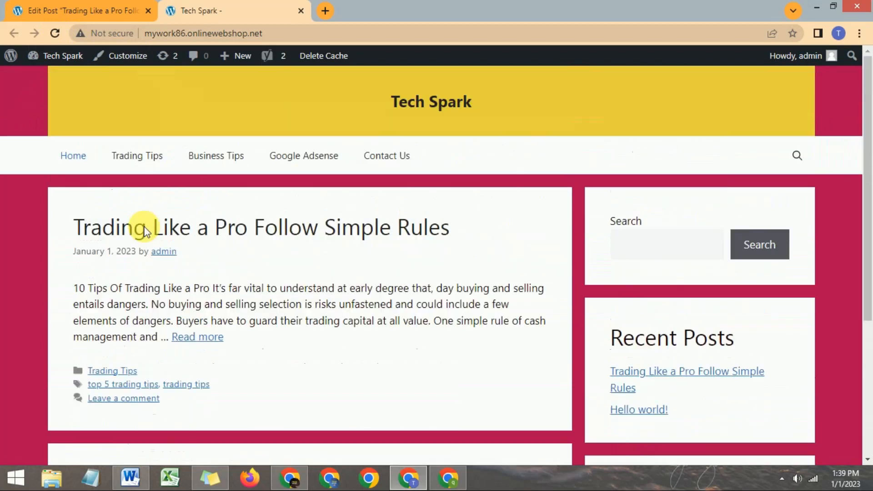
Step: Open the full Trading Like a Pro Follow Simple Rules post on the site and review its title, headings, image and text
{"action": "left_click", "coordinate": [205, 338]}
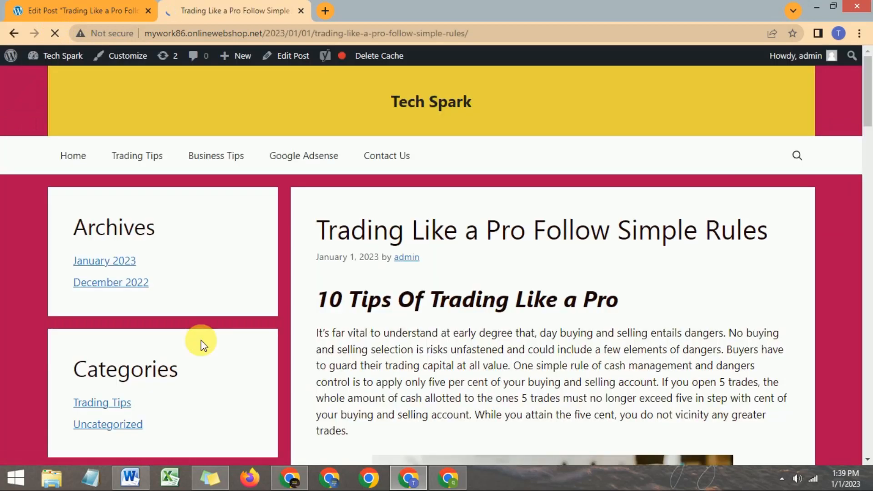
{"action": "scroll", "coordinate": [450, 267], "scroll_direction": "down", "scroll_amount": 4}
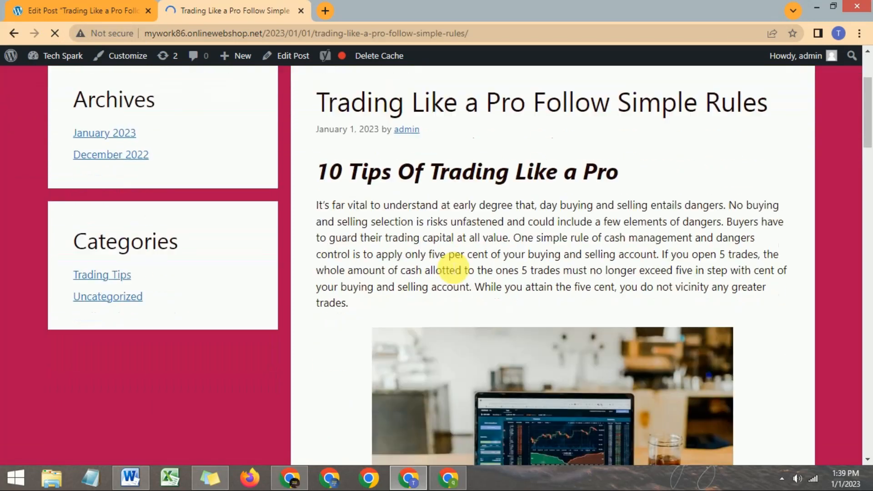
{"action": "scroll", "coordinate": [453, 268], "scroll_direction": "up", "scroll_amount": 3}
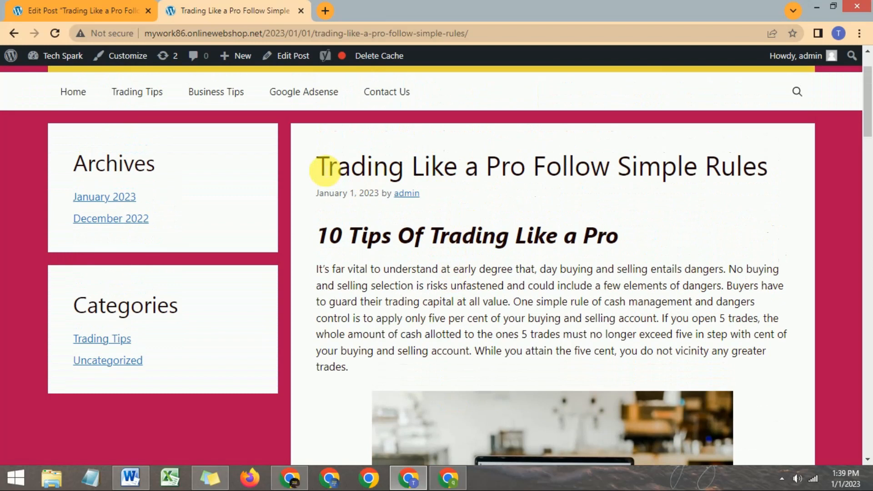
{"action": "left_click_drag", "start_coordinate": [324, 168], "coordinate": [695, 175]}
{"action": "scroll", "coordinate": [526, 182], "scroll_direction": "down", "scroll_amount": 15}
{"action": "scroll", "coordinate": [527, 184], "scroll_direction": "up", "scroll_amount": 10}
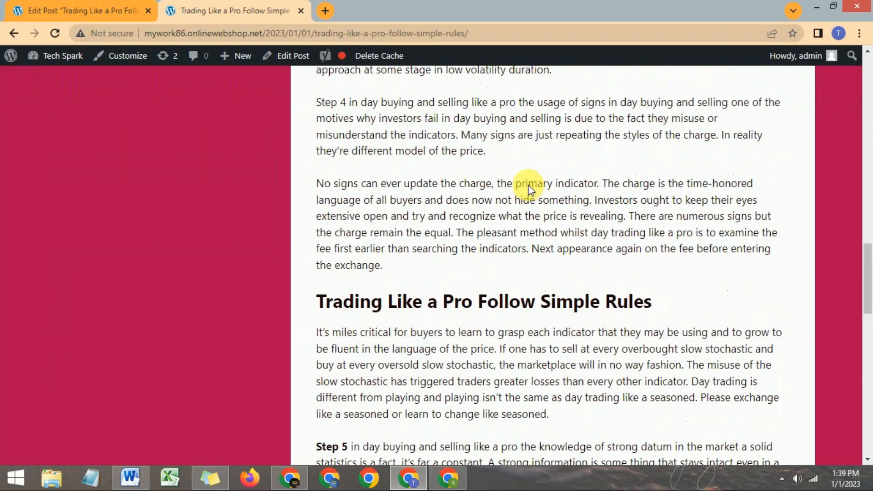
{"action": "scroll", "coordinate": [530, 189], "scroll_direction": "up", "scroll_amount": 11}
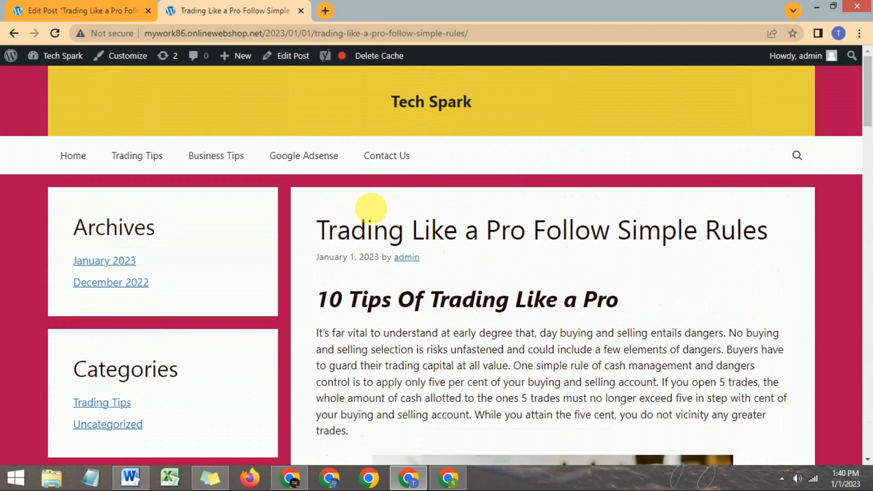
Step: Compare the post's content and category settings in the editor with the published page, ending back in the editor
{"action": "left_click", "coordinate": [41, 6]}
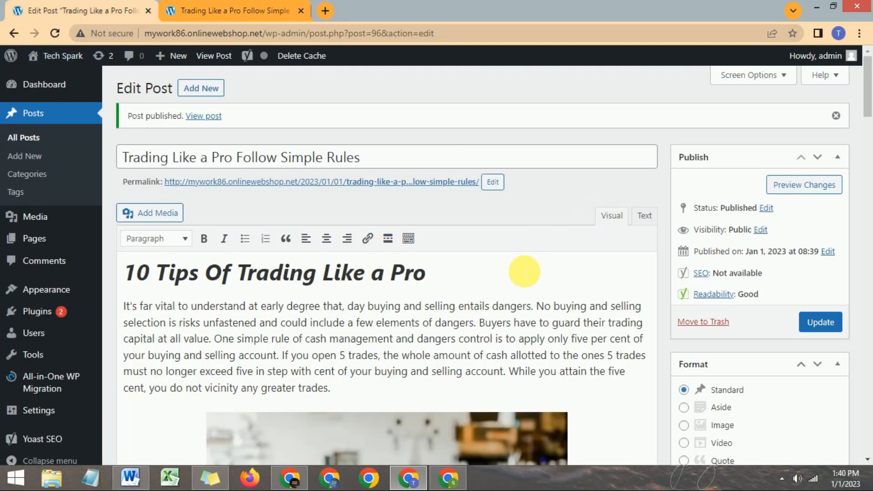
{"action": "scroll", "coordinate": [524, 272], "scroll_direction": "down", "scroll_amount": 3}
{"action": "scroll", "coordinate": [524, 271], "scroll_direction": "down", "scroll_amount": 3}
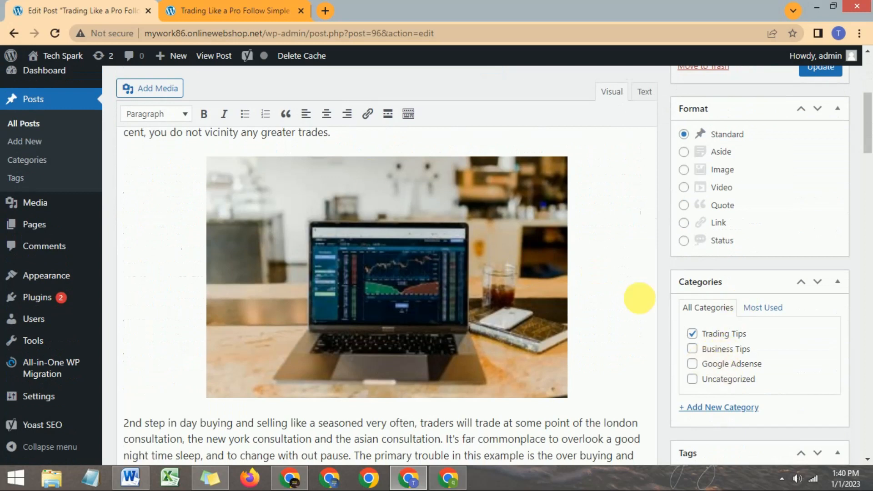
{"action": "left_click", "coordinate": [210, 9]}
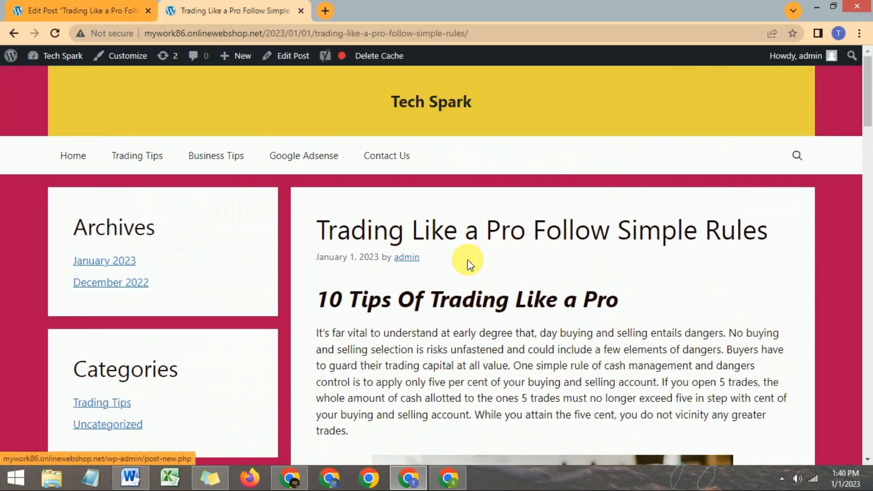
{"action": "scroll", "coordinate": [506, 261], "scroll_direction": "down", "scroll_amount": 3}
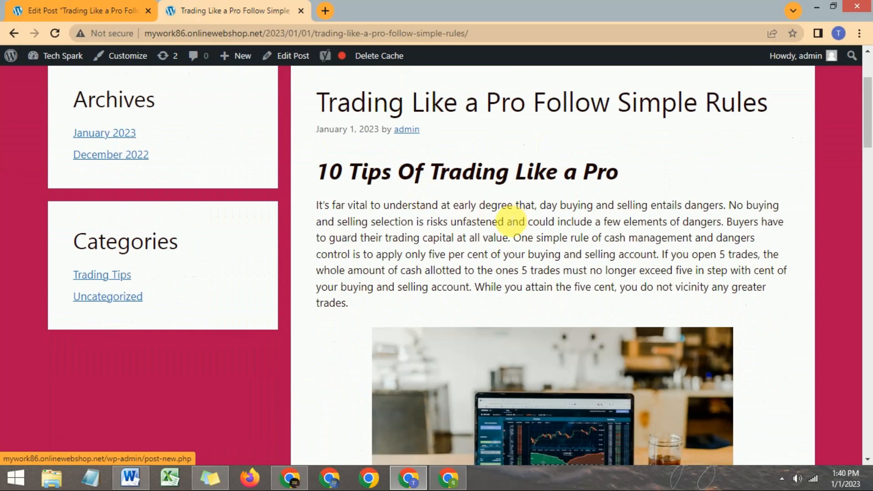
{"action": "scroll", "coordinate": [510, 220], "scroll_direction": "up", "scroll_amount": 3}
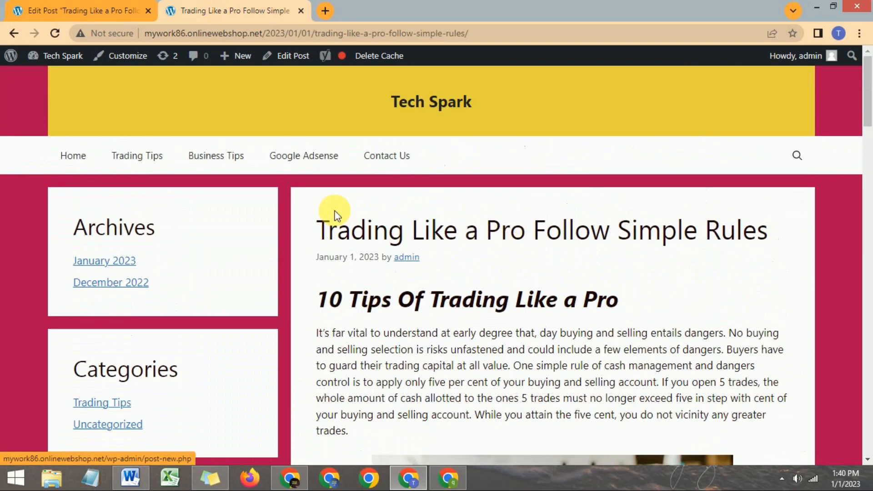
{"action": "left_click", "coordinate": [117, 6]}
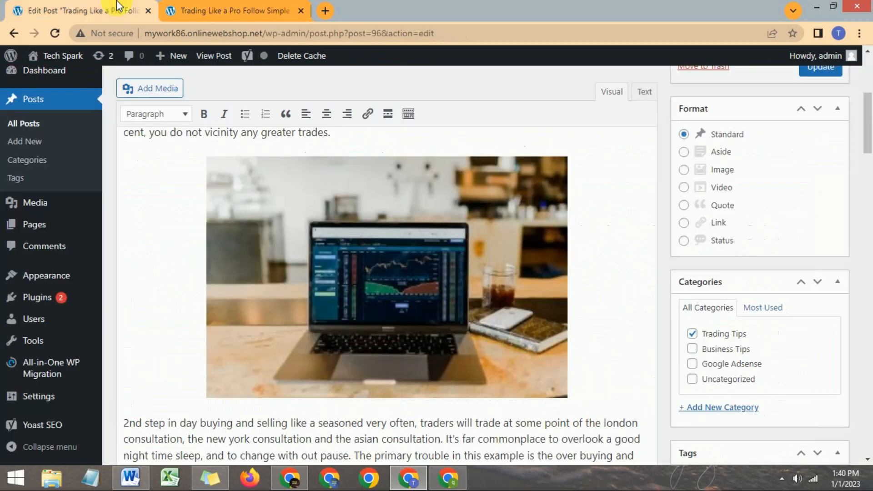